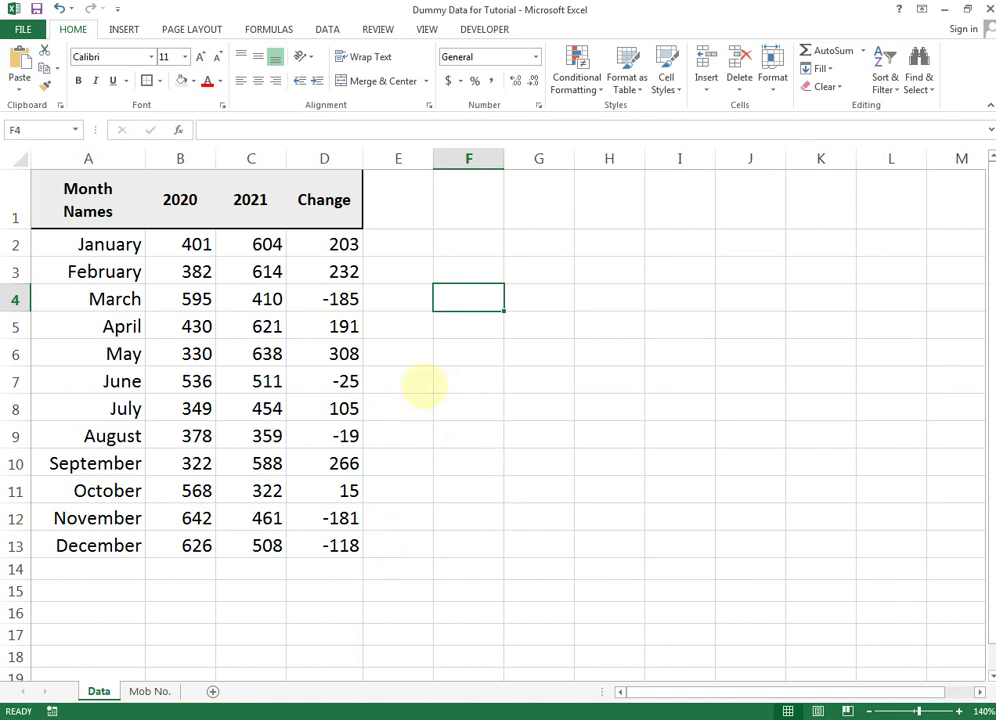
Step: Review the monthly table by selecting A1:D13 and then the 2020, 2021 and Change columns
click(410, 383)
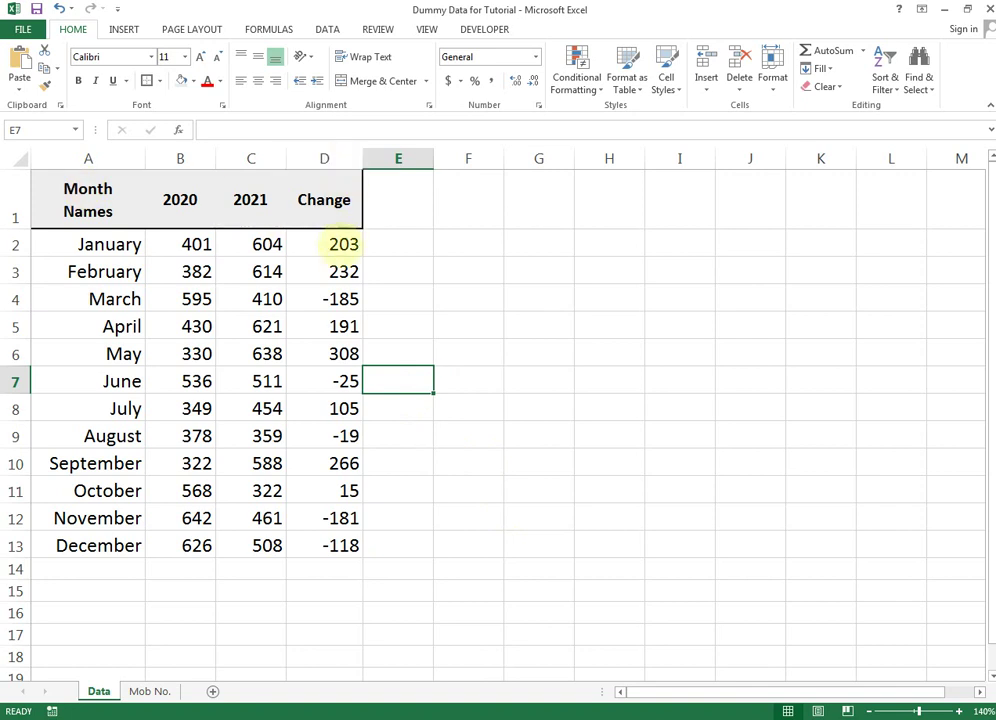
drag(343, 244, 335, 268)
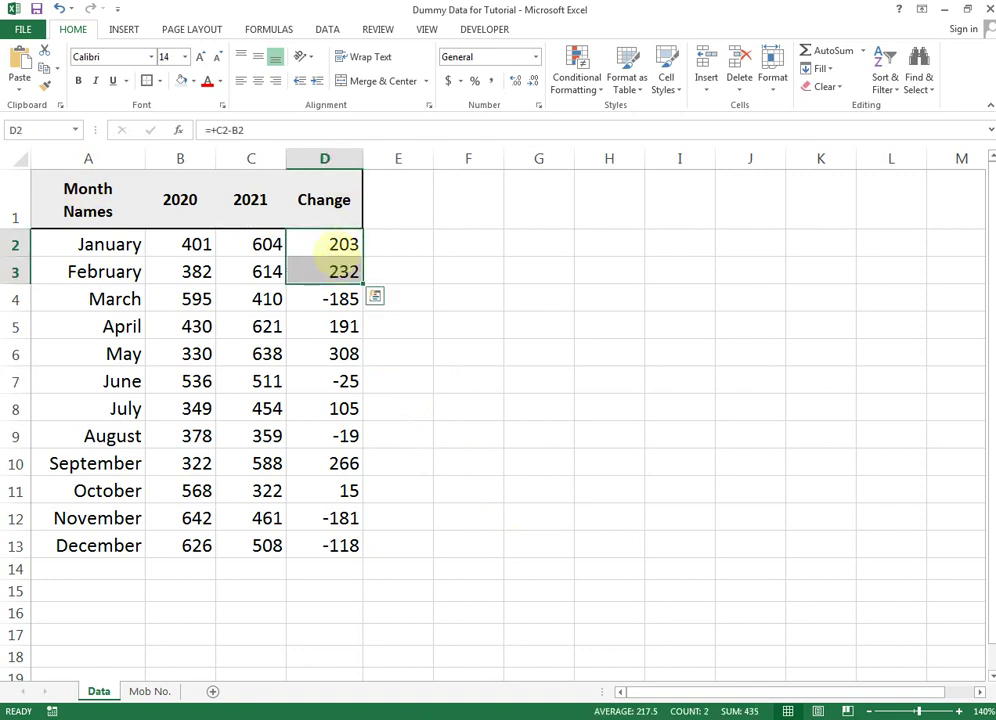
click(342, 270)
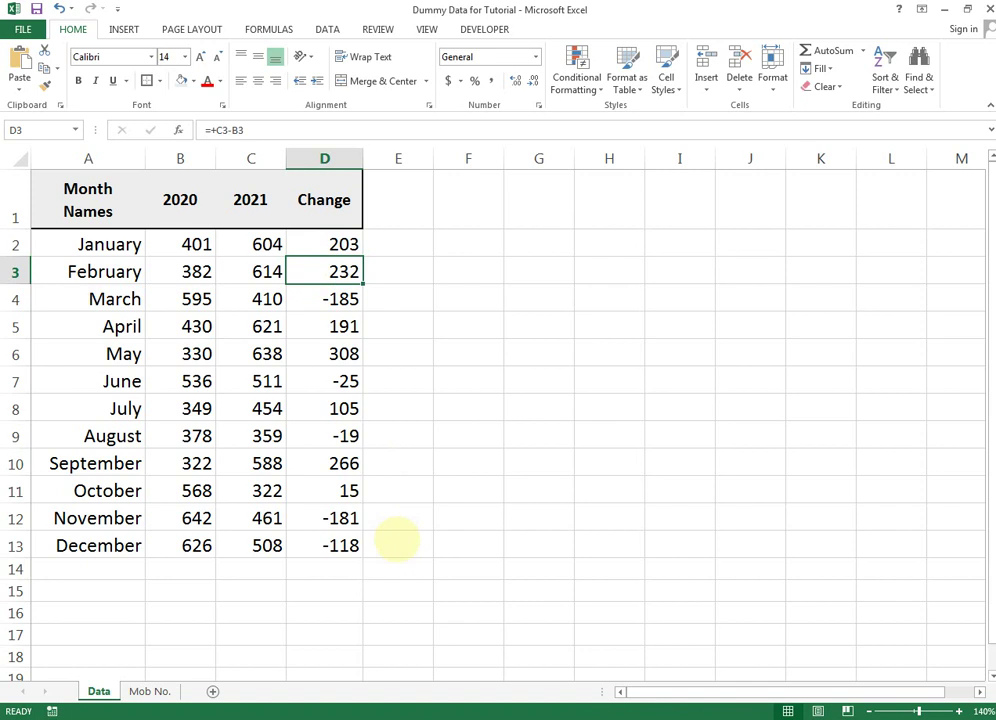
click(378, 429)
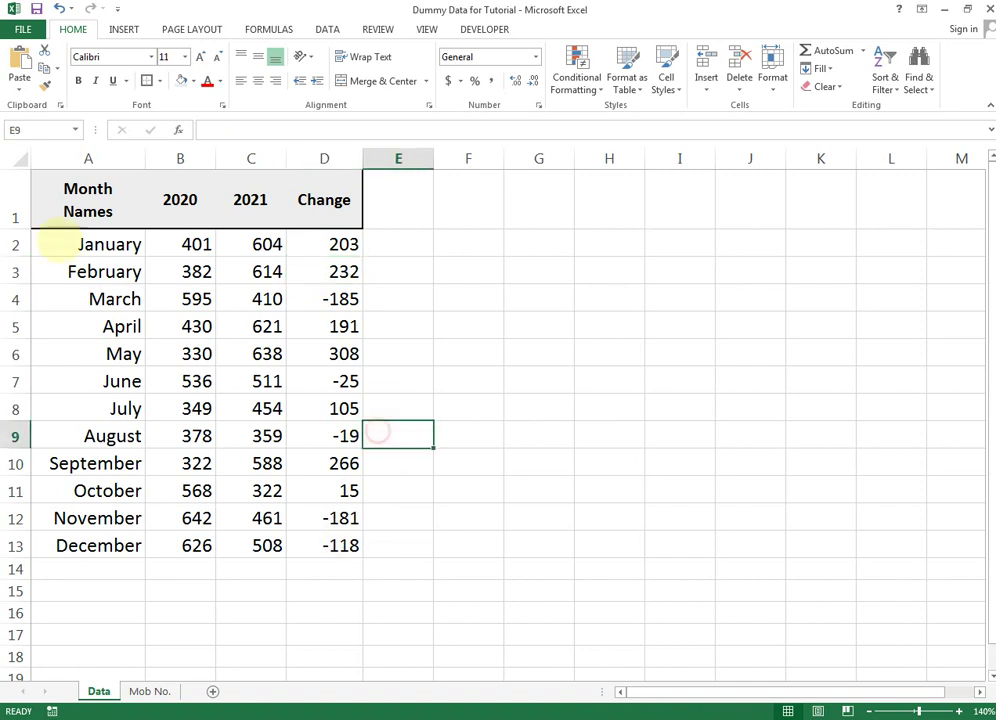
drag(88, 200, 333, 548)
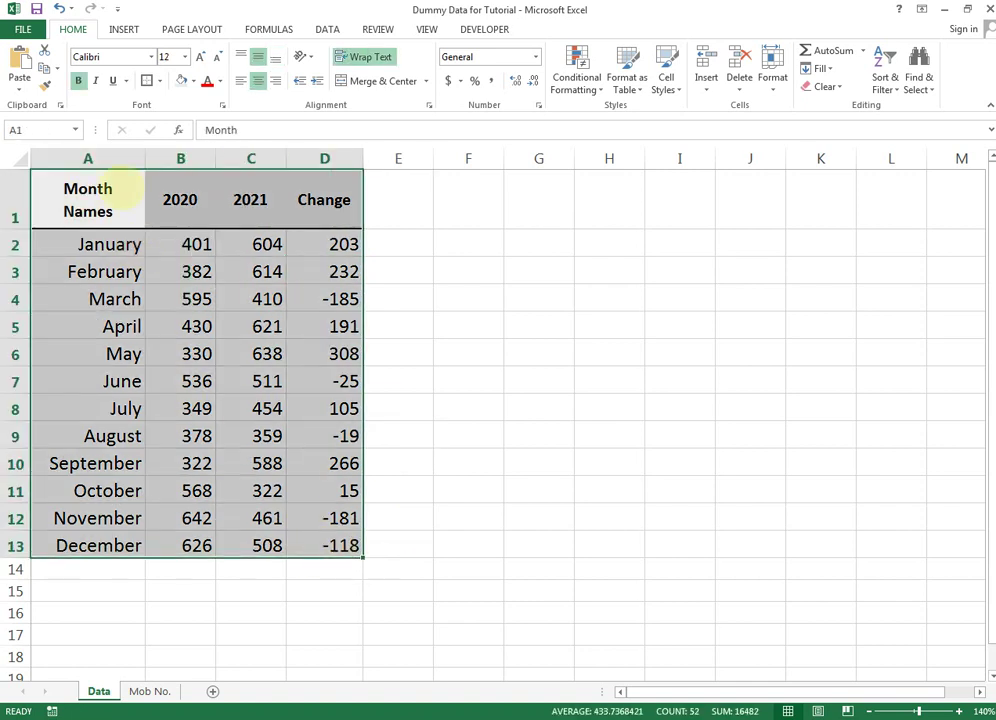
click(116, 158)
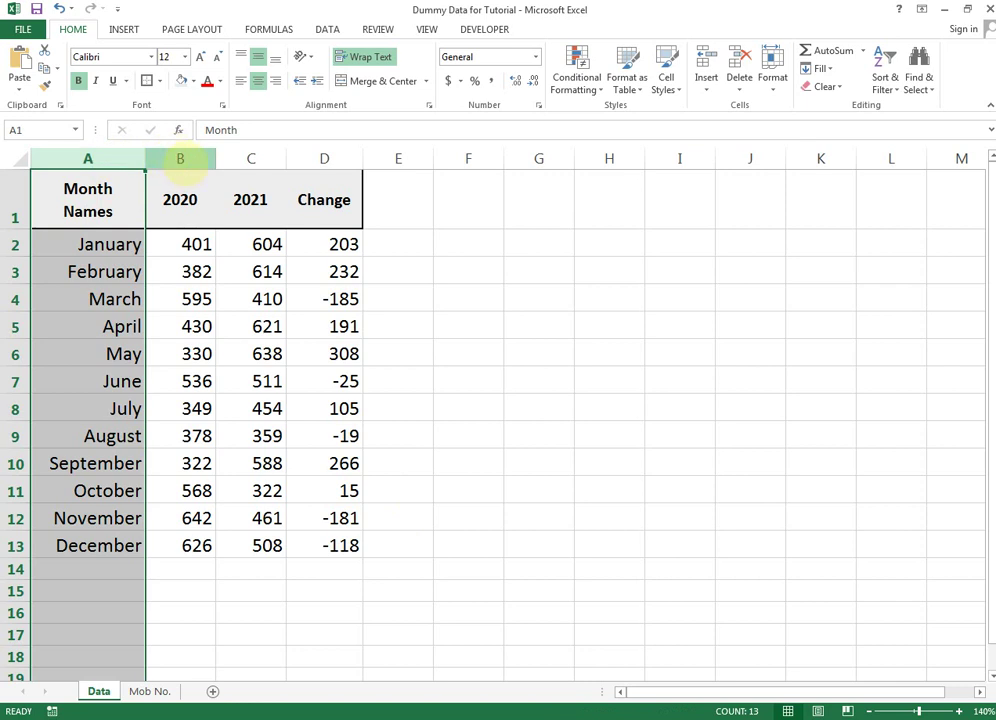
click(182, 160)
click(252, 159)
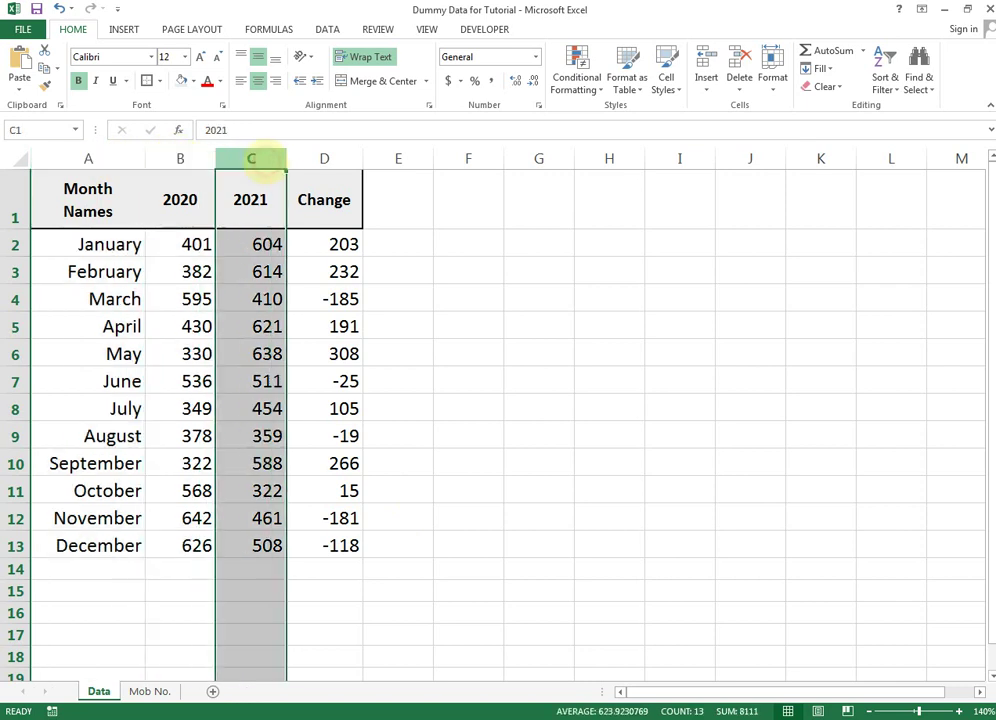
click(326, 158)
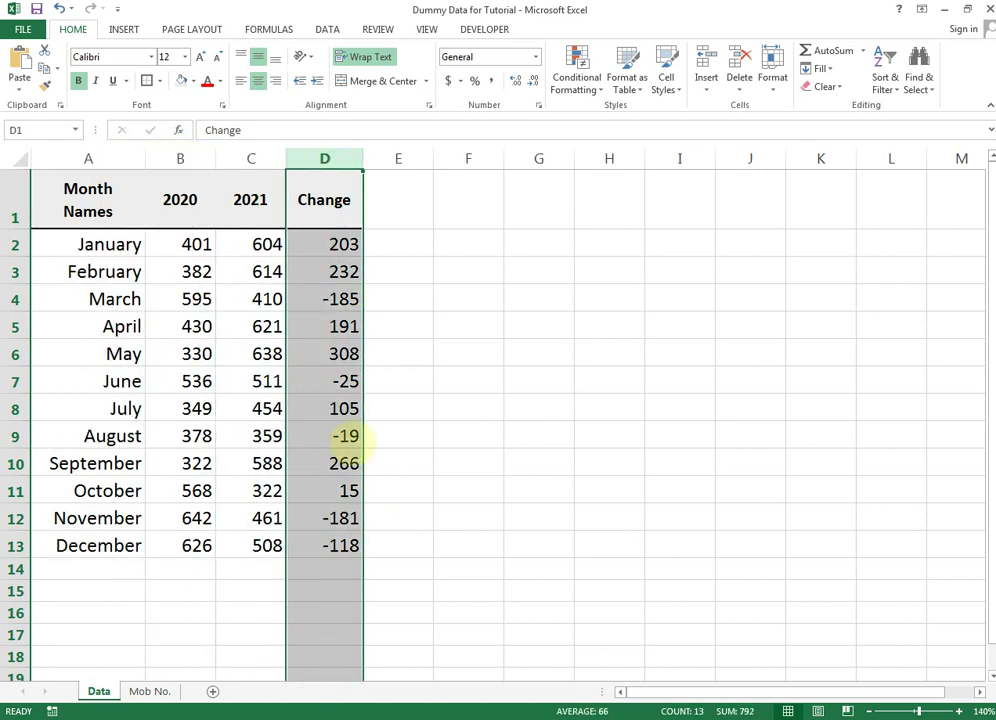
Step: Inspect the March, August, November and December Change formulas, then reselect January and February's changes
click(350, 298)
click(344, 298)
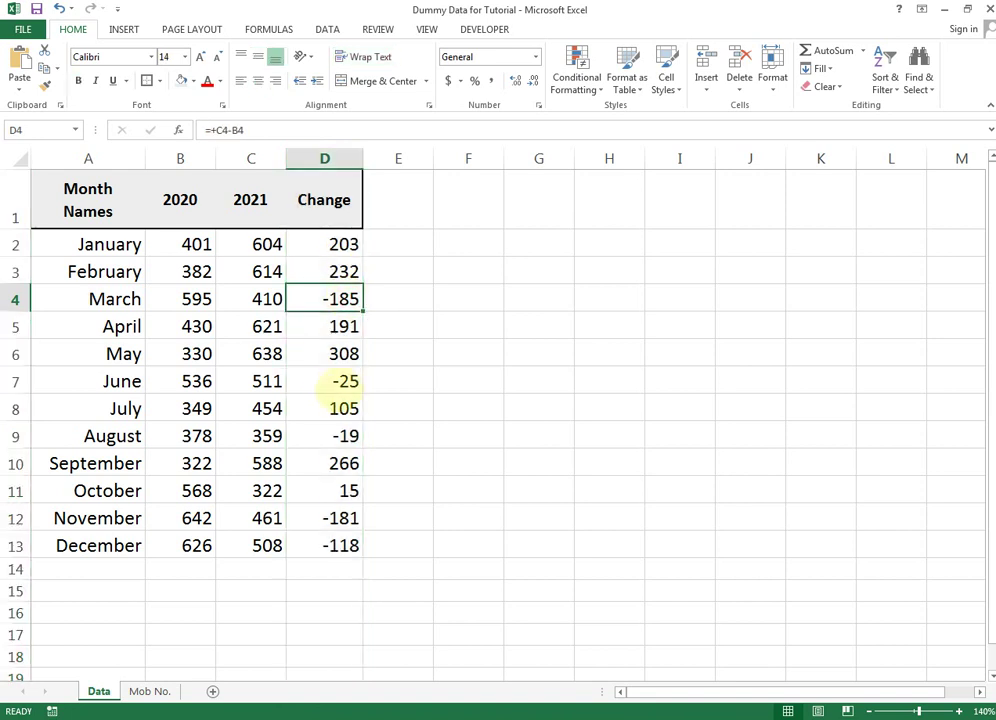
click(340, 381)
click(340, 298)
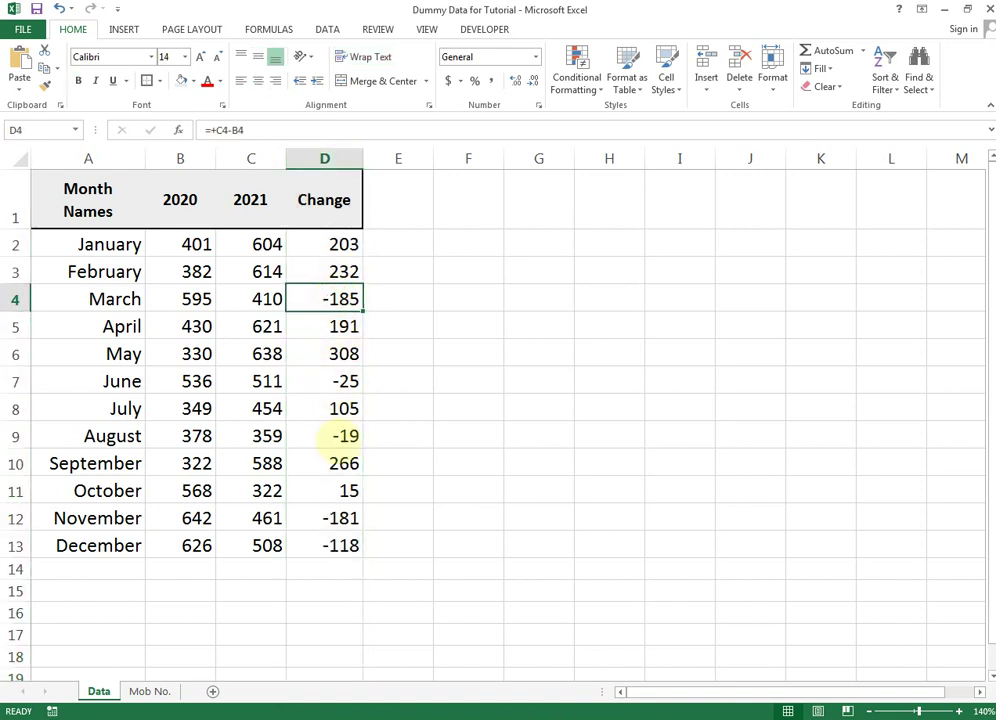
click(340, 436)
click(338, 517)
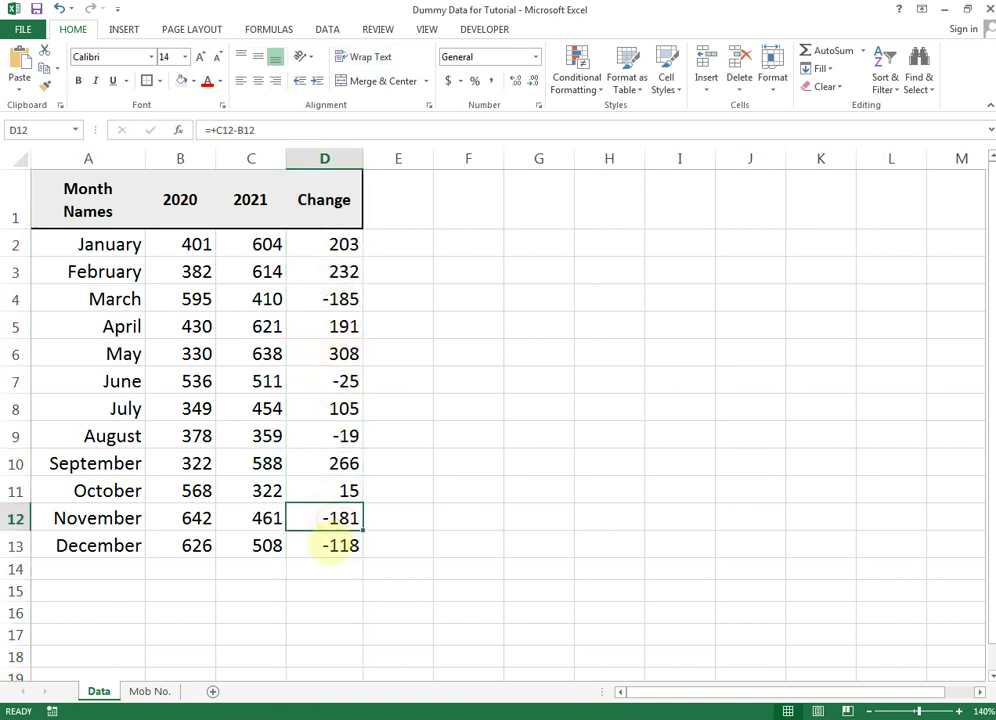
click(330, 542)
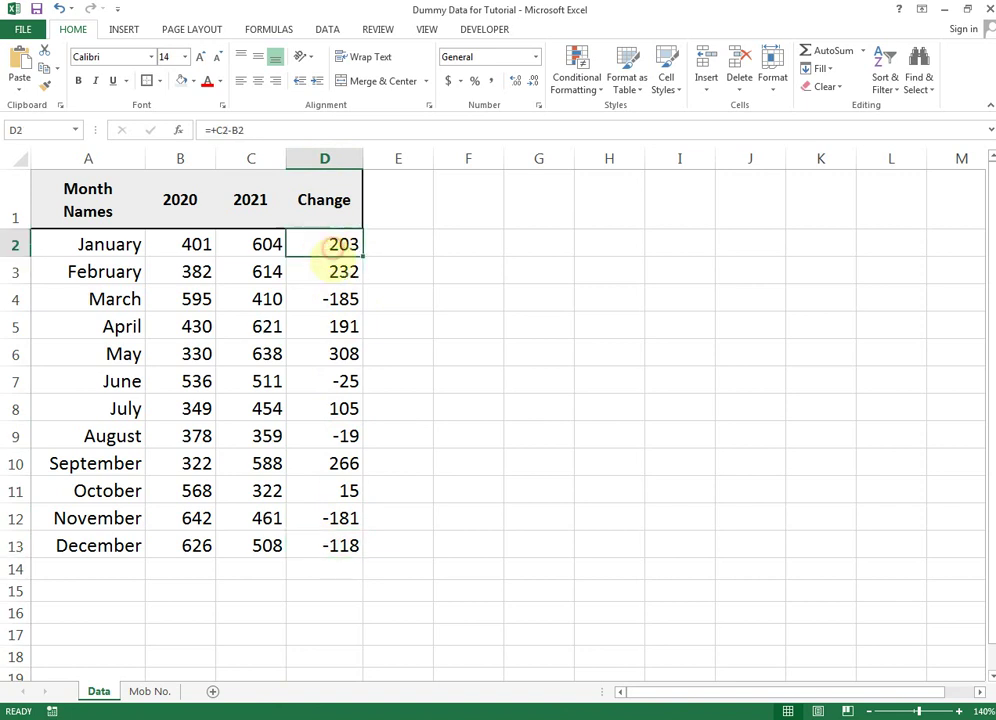
drag(330, 245, 328, 270)
click(312, 244)
click(325, 270)
drag(325, 245, 326, 268)
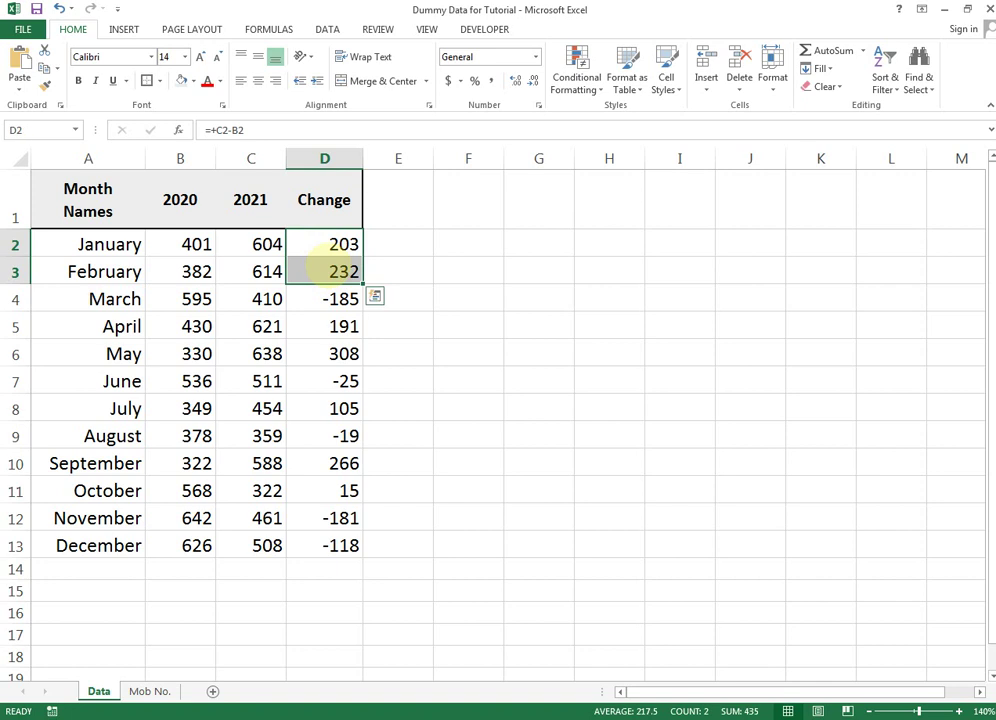
drag(334, 245, 330, 270)
drag(318, 245, 318, 262)
Step: Enter 001 in G4 and see that it is stored as 1
click(539, 296)
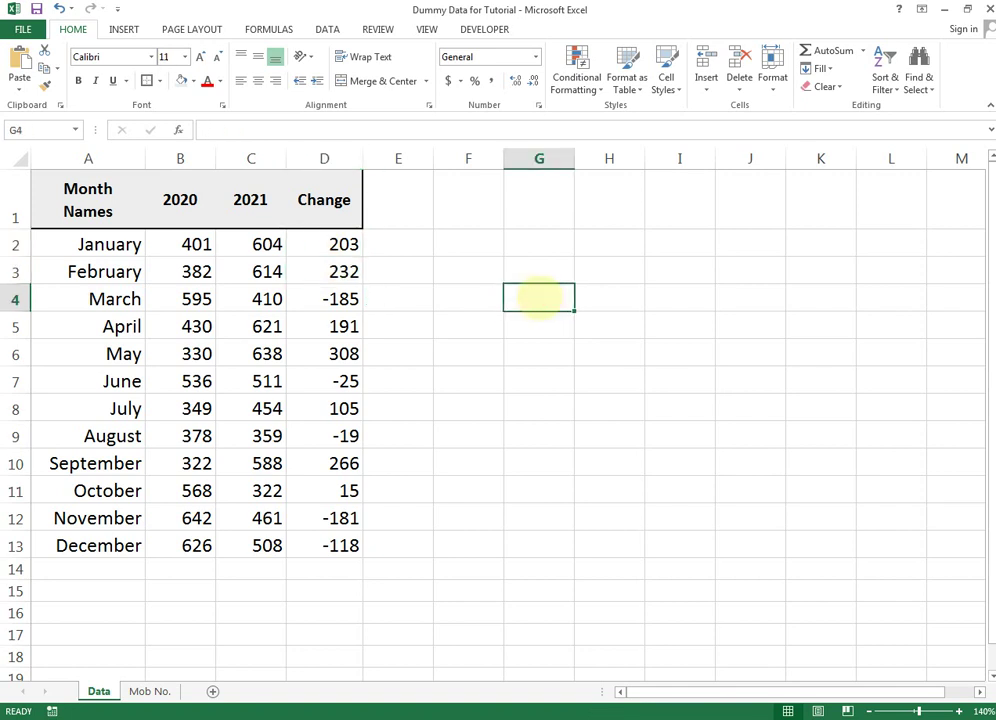
text(001)
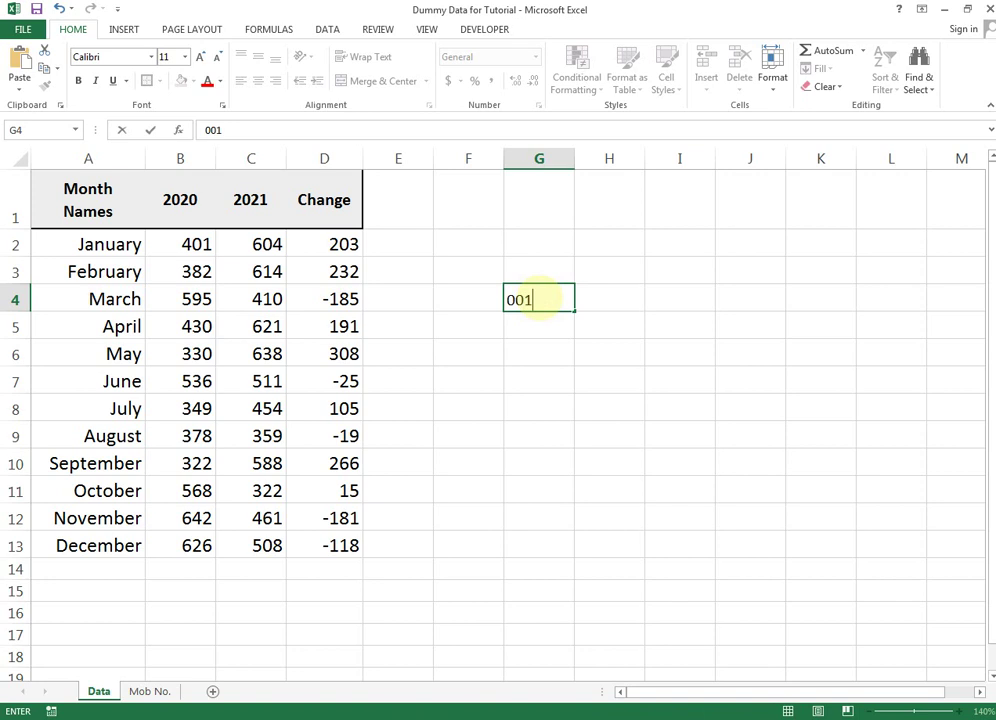
key(Return)
click(538, 300)
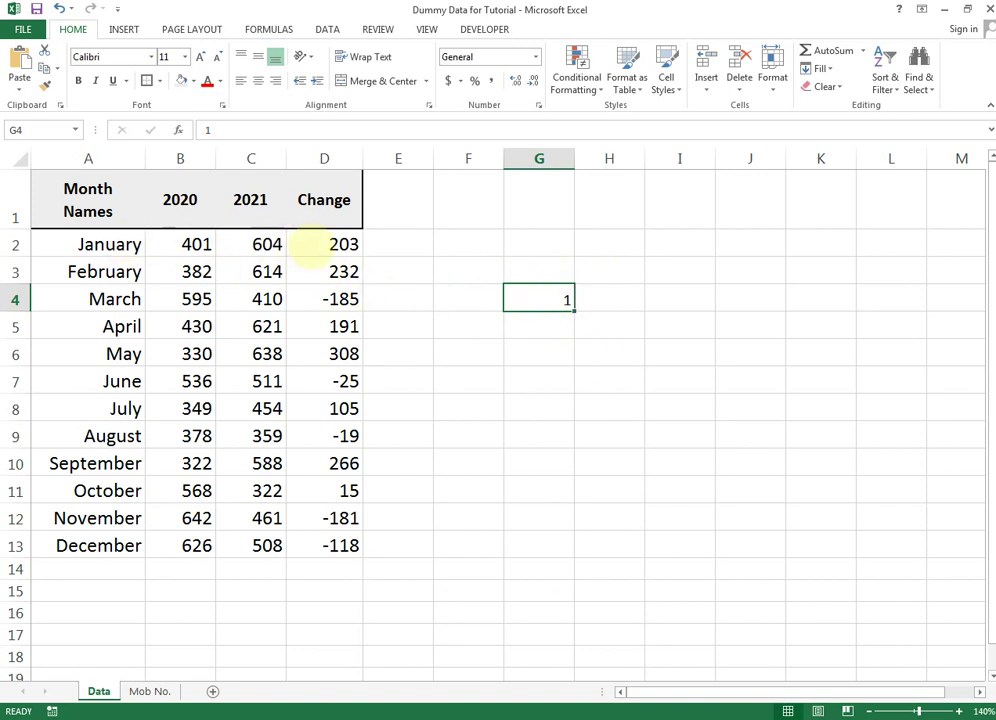
Step: Select the twelve Change values D2:D13, then return to G4 showing 1
drag(326, 243, 348, 544)
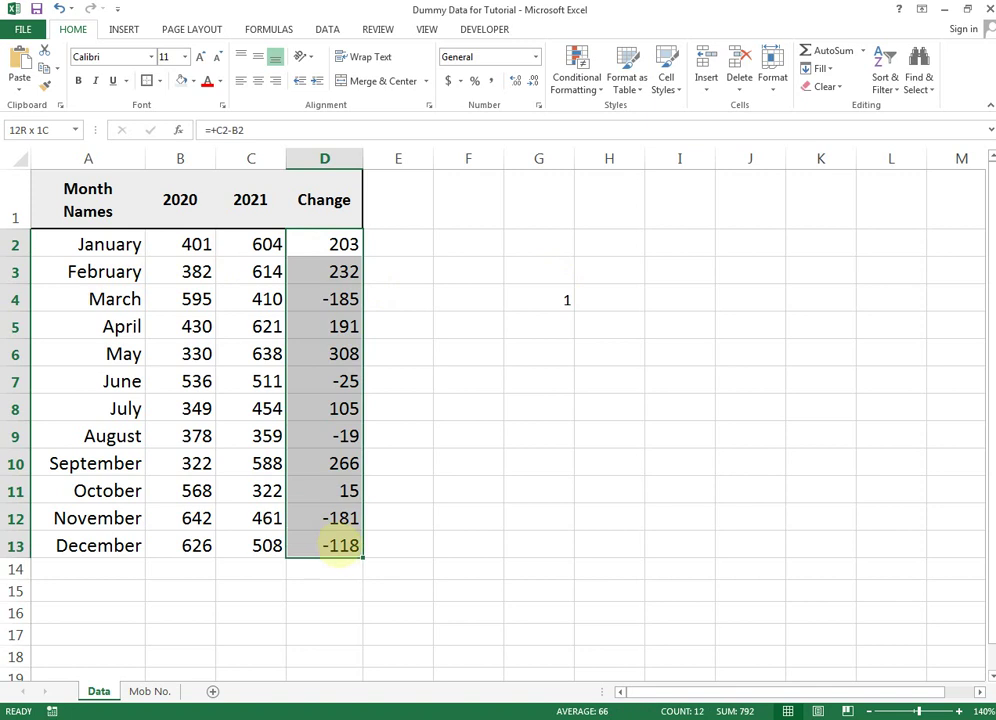
drag(342, 244, 334, 548)
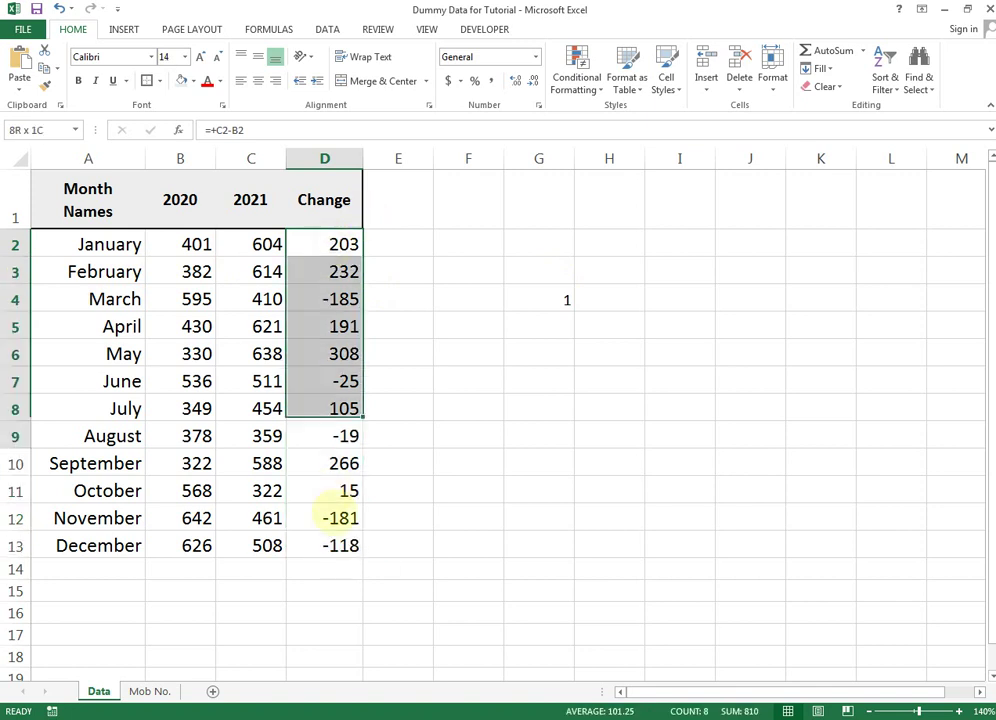
click(468, 299)
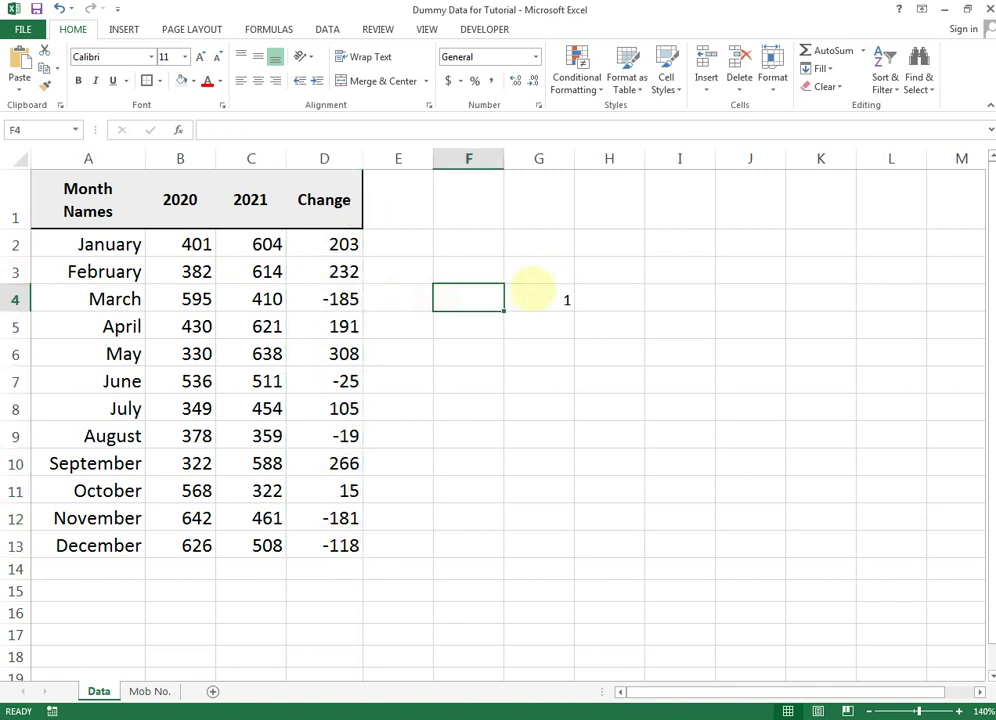
click(543, 298)
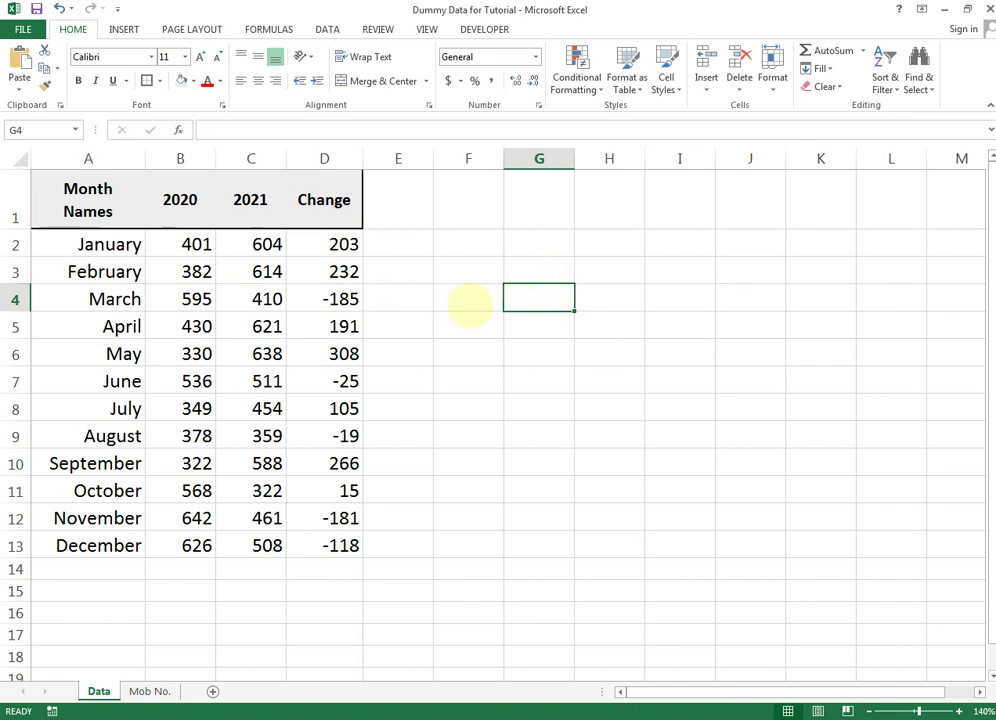
Step: Select D2:D13 and open Format Cells (Ctrl+1) to the Custom number category
click(458, 301)
drag(322, 244, 328, 548)
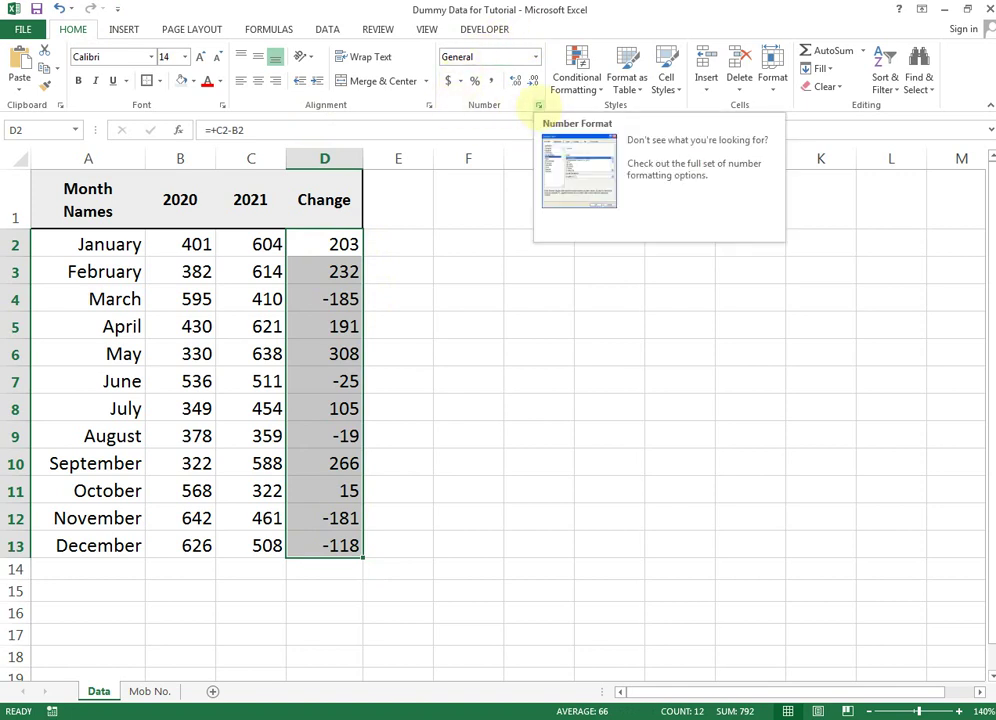
click(538, 104)
drag(456, 188, 580, 203)
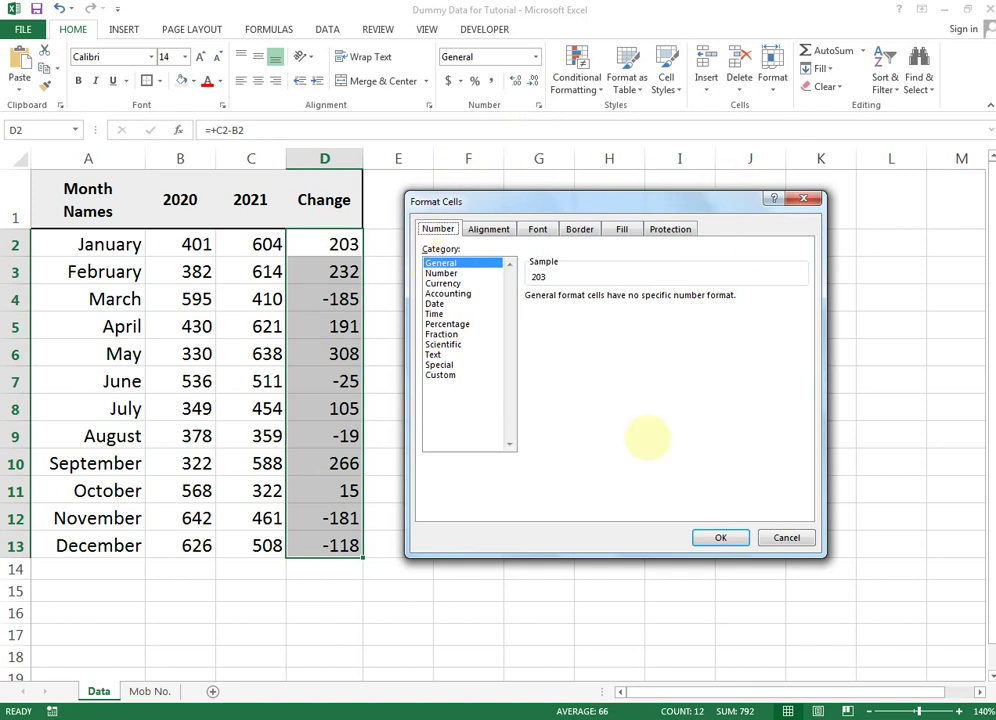
click(787, 538)
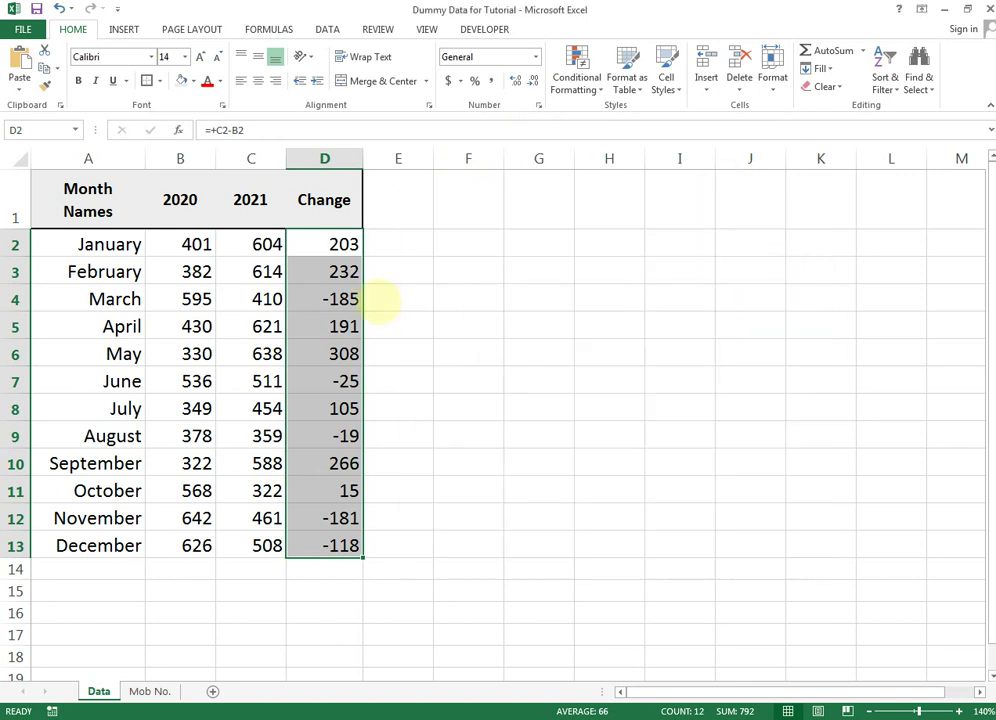
key(ctrl+1)
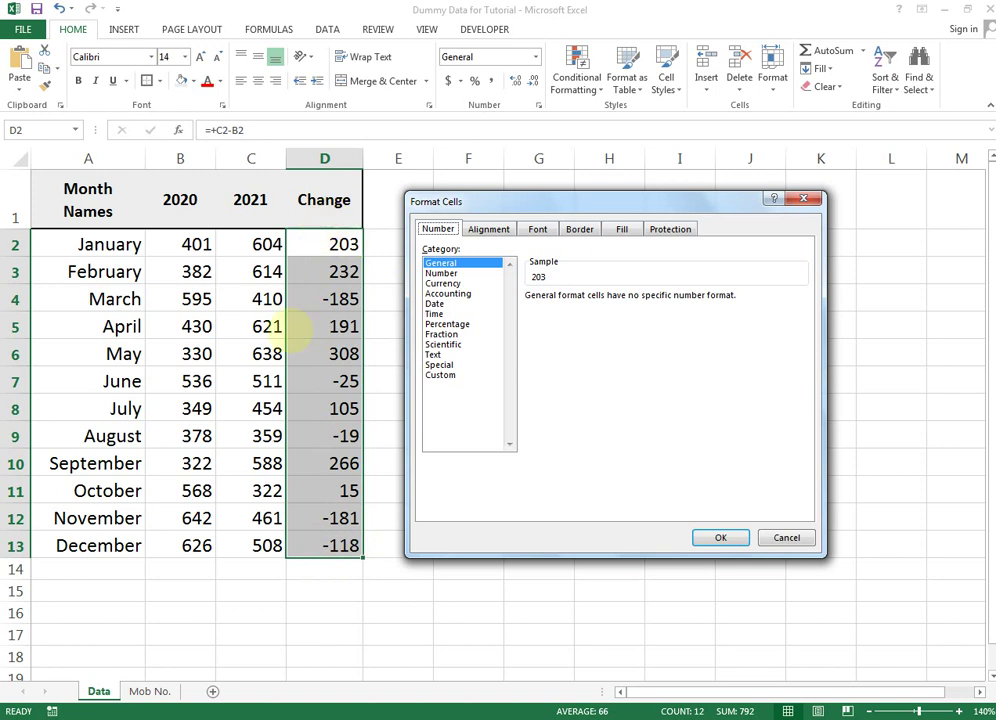
click(440, 375)
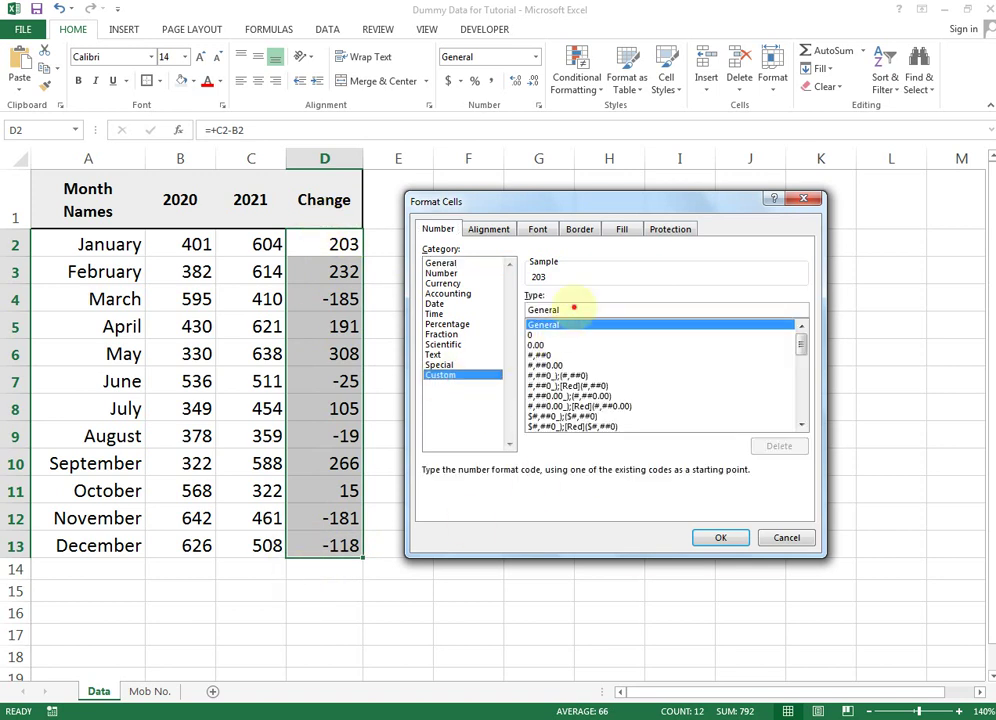
Step: Replace the General code with +0;-0;0 and apply it to the Change values
double_click(574, 308)
key(BackSpace)
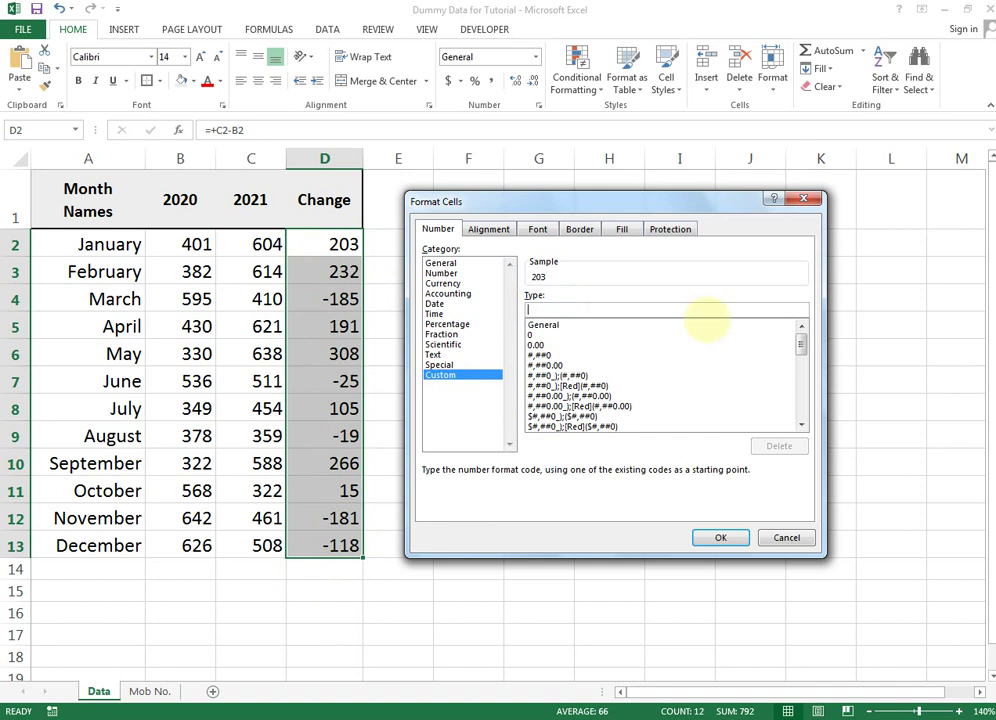
text(+0;-0;0)
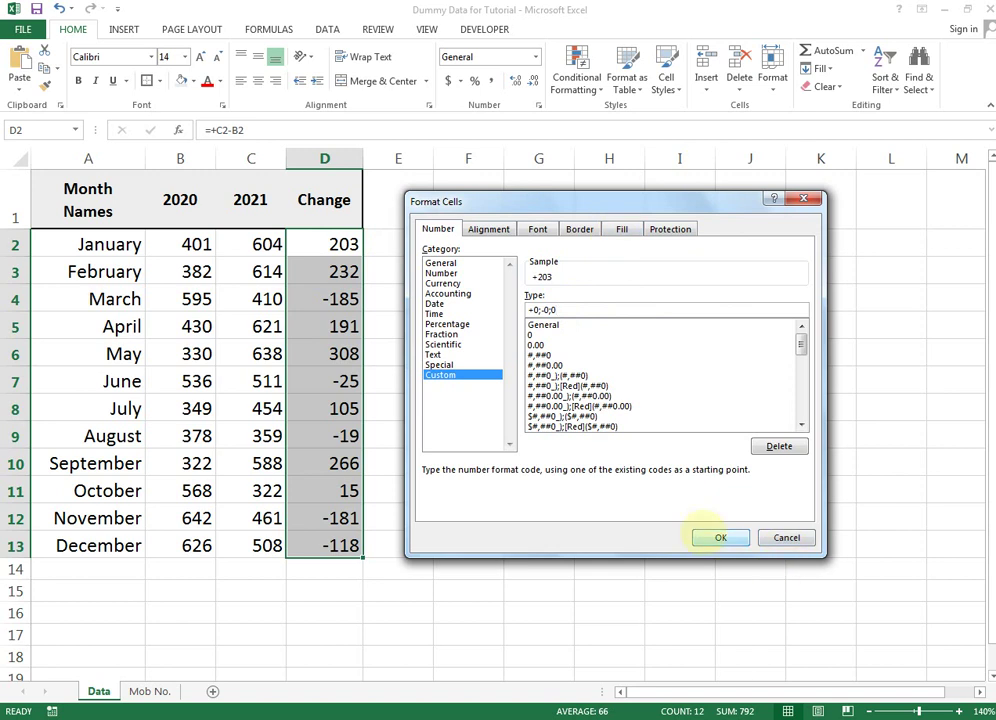
click(720, 537)
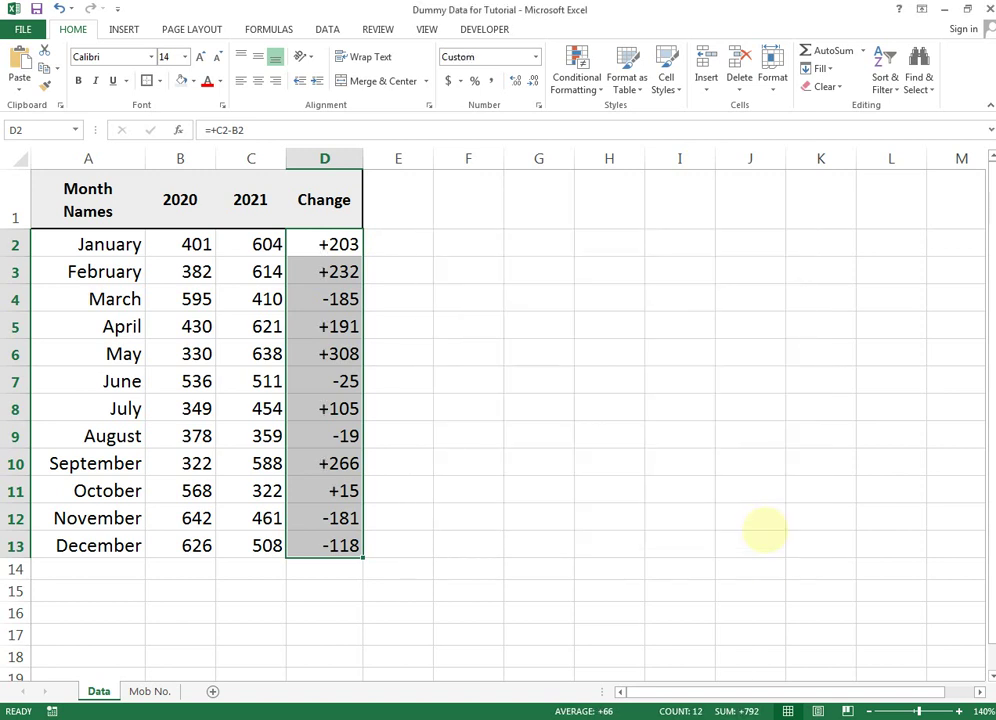
Step: Check the reformatted Change values, including the negative November and June entries
drag(339, 244, 339, 271)
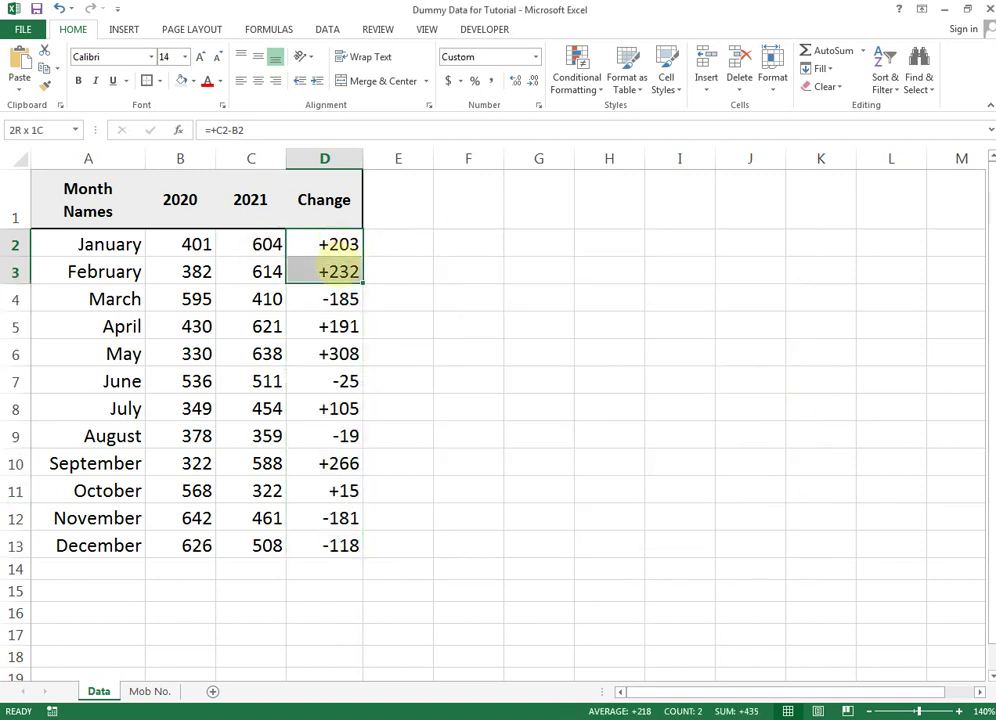
click(339, 326)
click(339, 354)
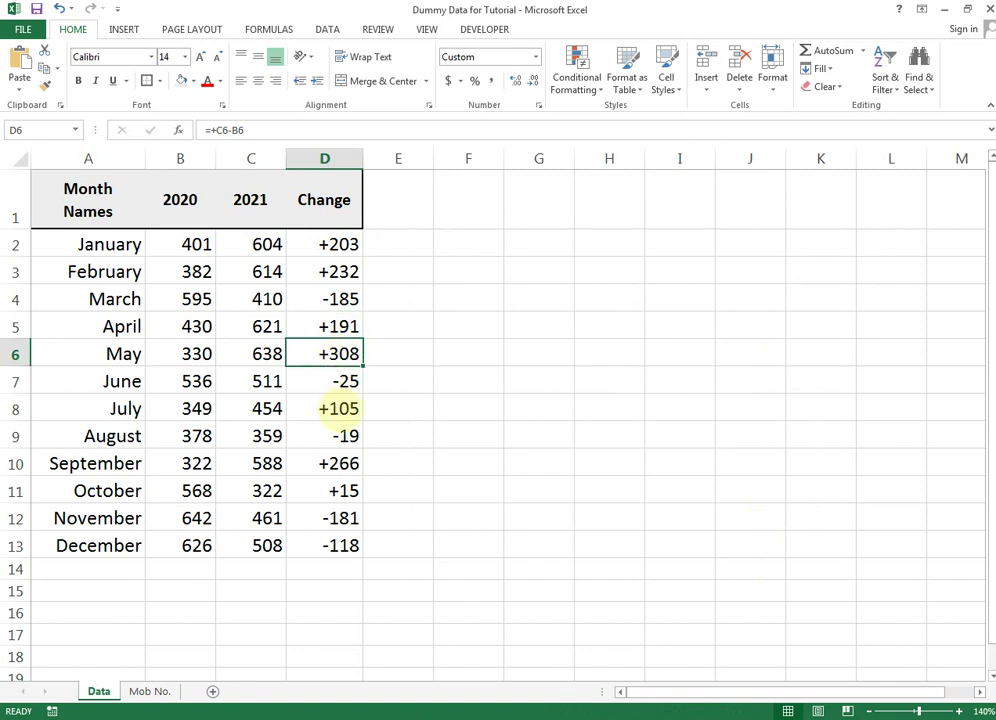
click(339, 408)
click(339, 463)
click(337, 490)
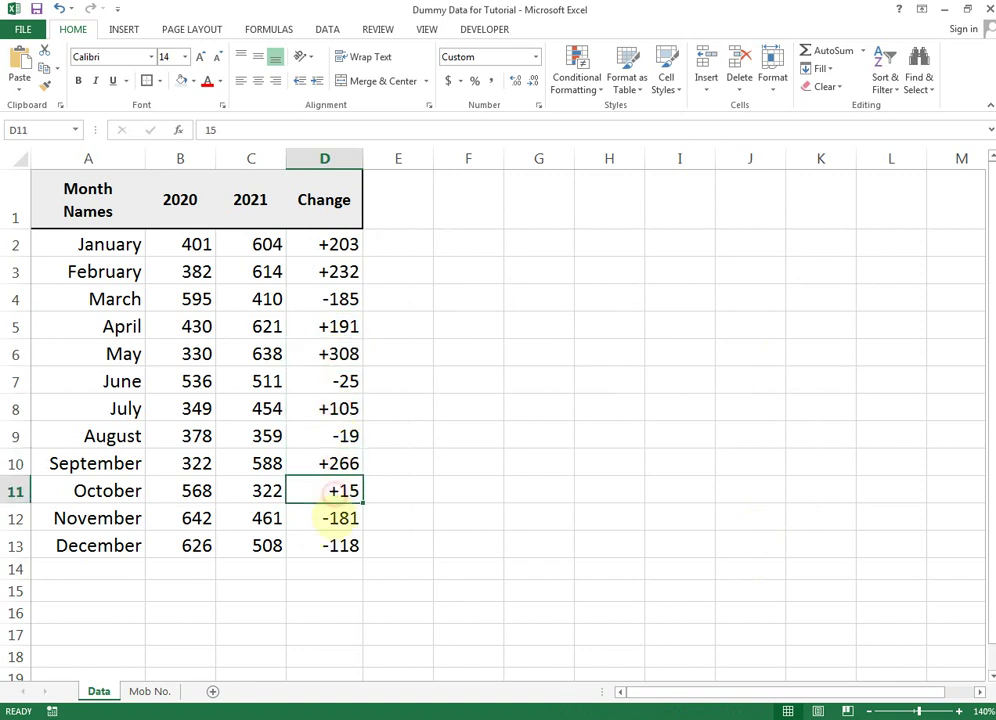
click(333, 517)
drag(334, 548, 334, 518)
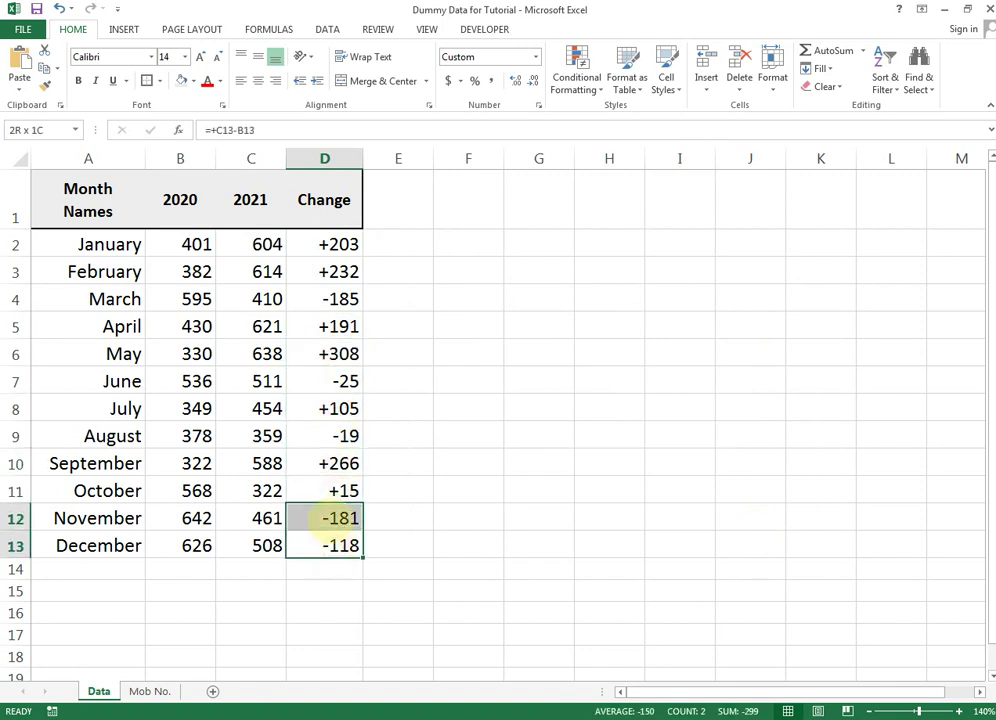
click(339, 385)
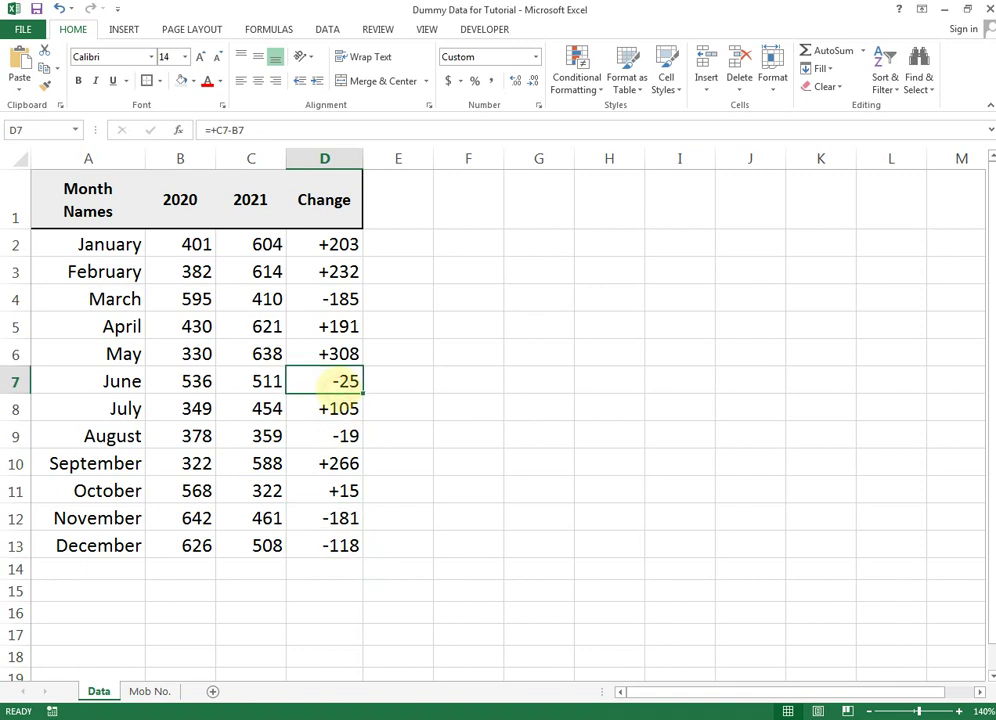
Step: Overwrite October's Change in D11 with 0, which displays without a sign
click(343, 490)
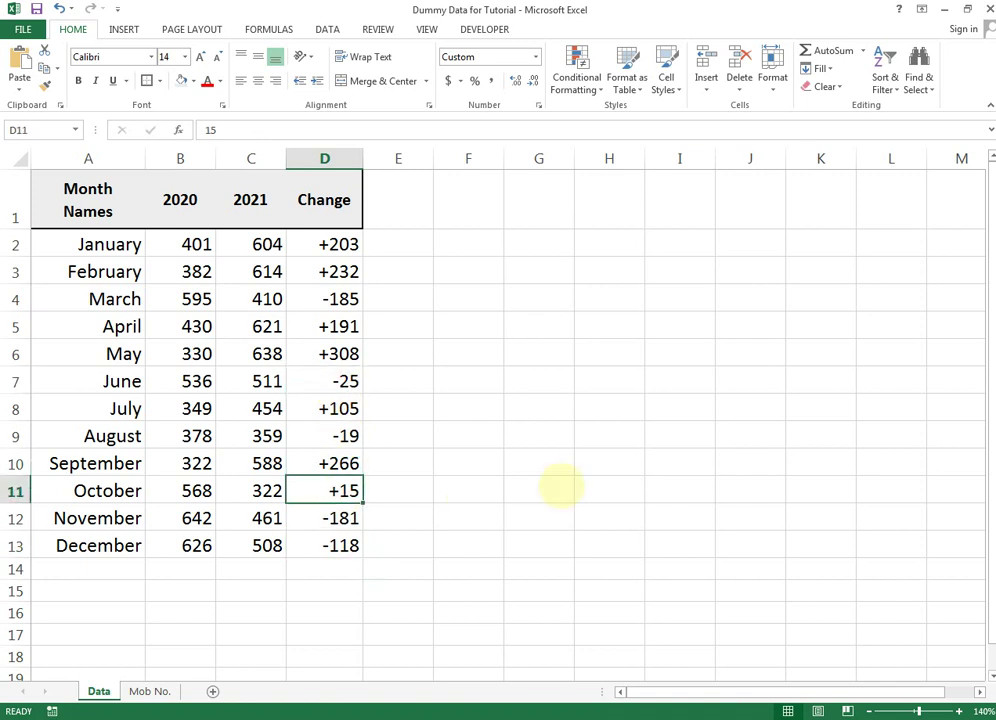
text(0)
key(Return)
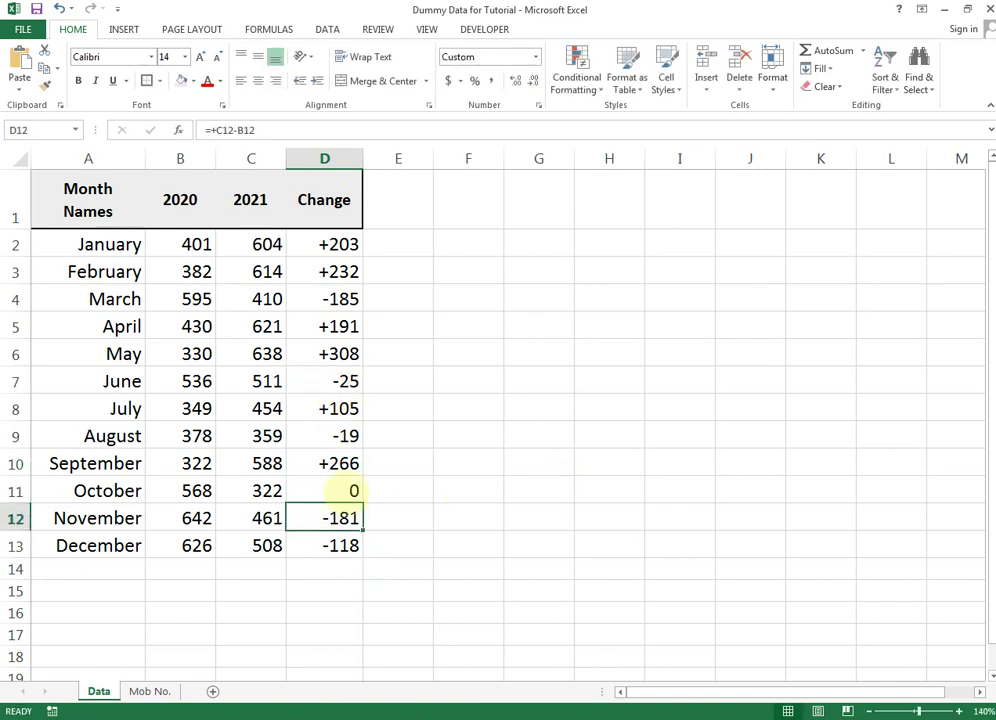
click(354, 490)
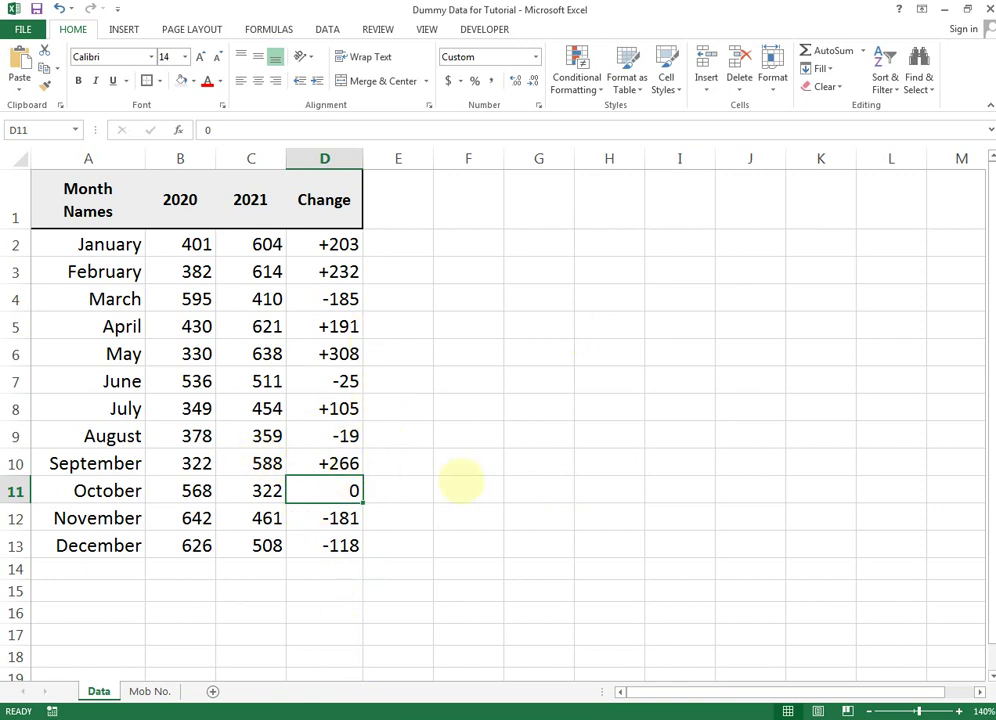
Step: Enter 52 as October's Change so it shows +52, then recheck the first few Change values
text(52)
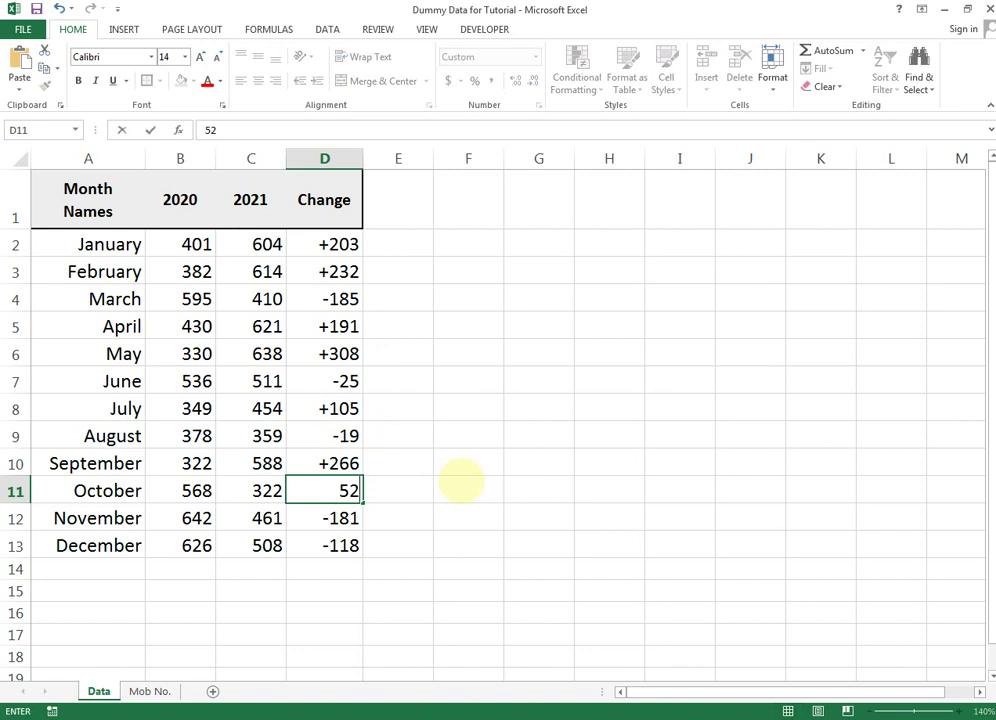
key(Return)
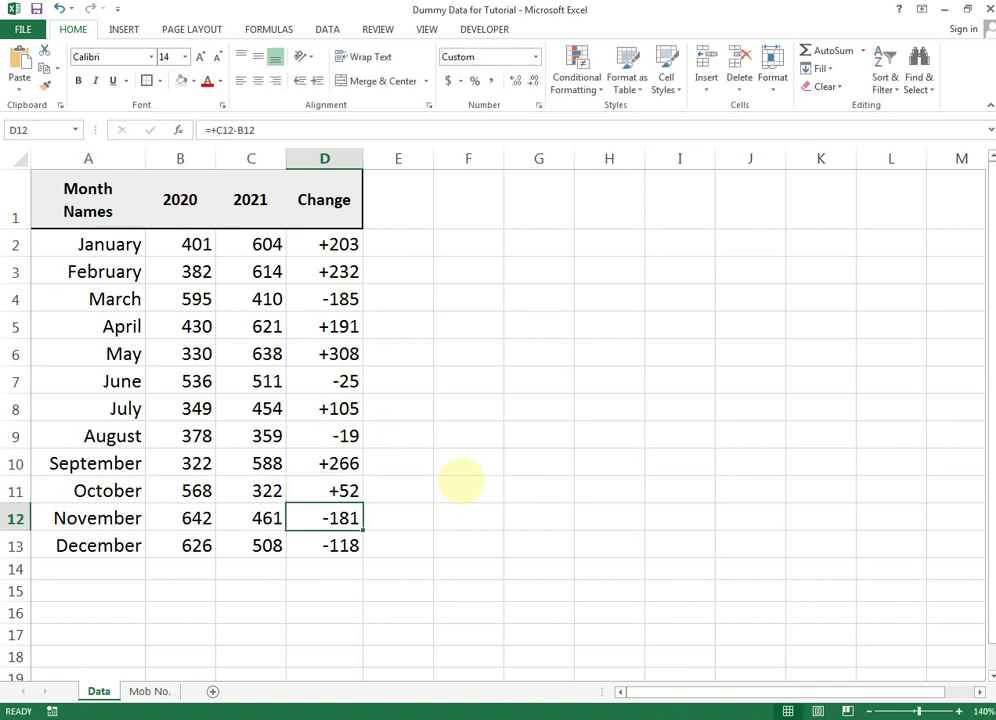
click(329, 491)
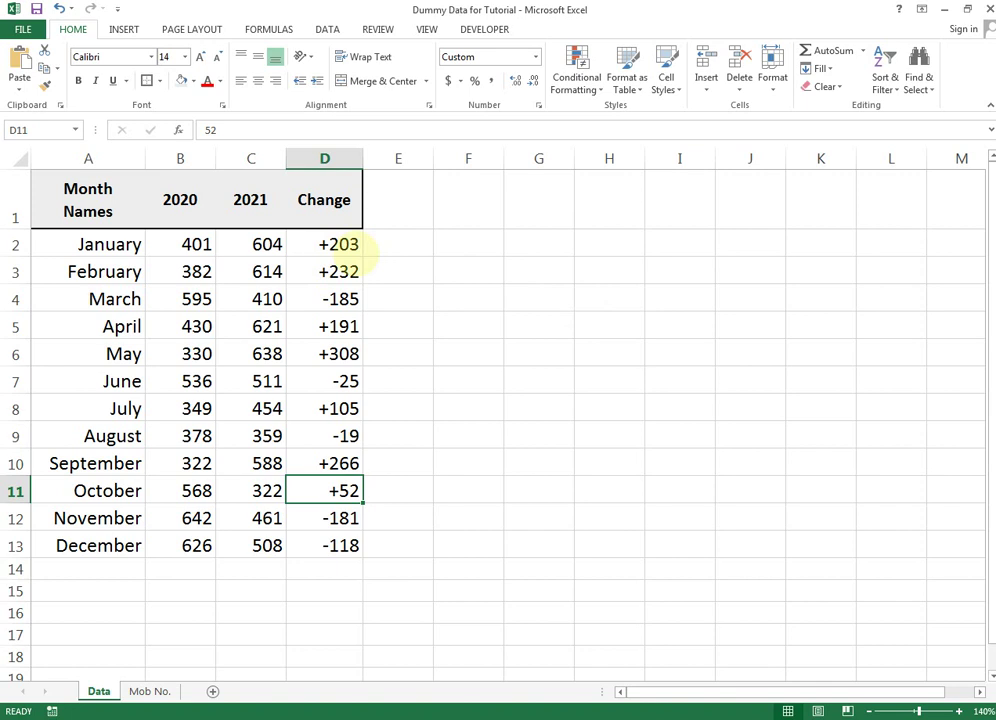
click(331, 243)
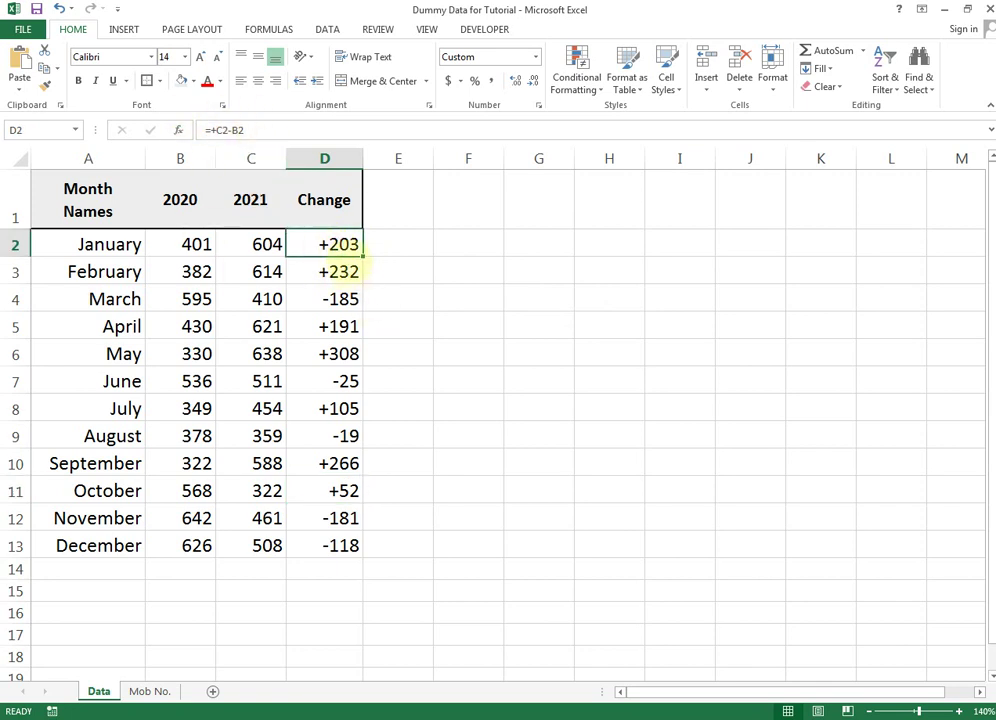
mouse_move(339, 244)
mouse_down()
mouse_move(338, 291)
mouse_move(328, 294)
mouse_up()
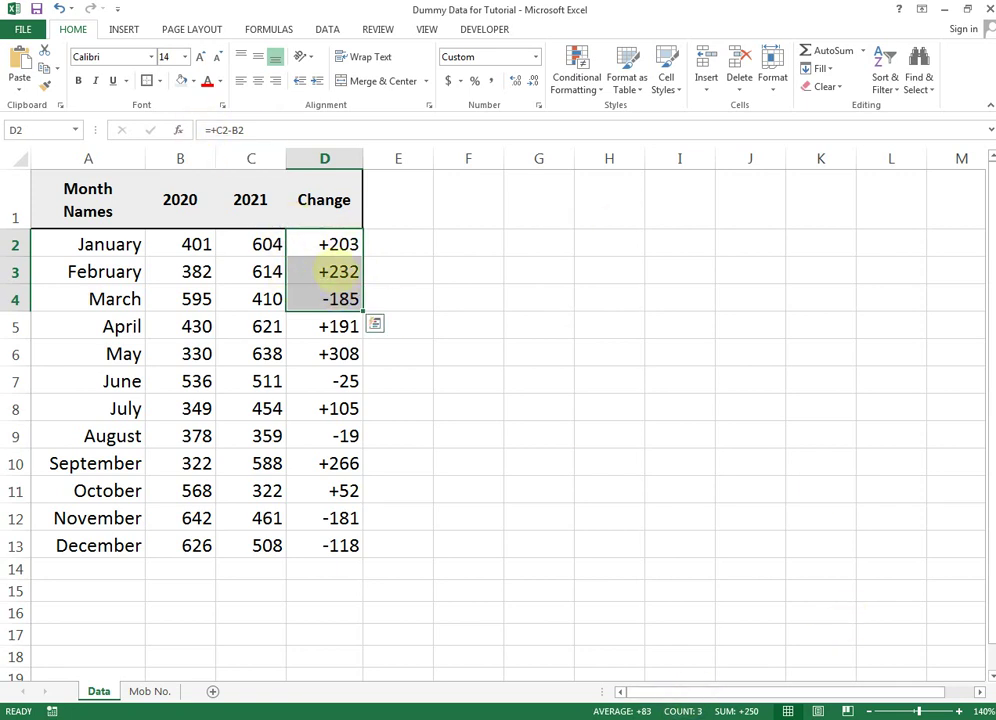
drag(360, 272, 443, 268)
drag(333, 271, 335, 298)
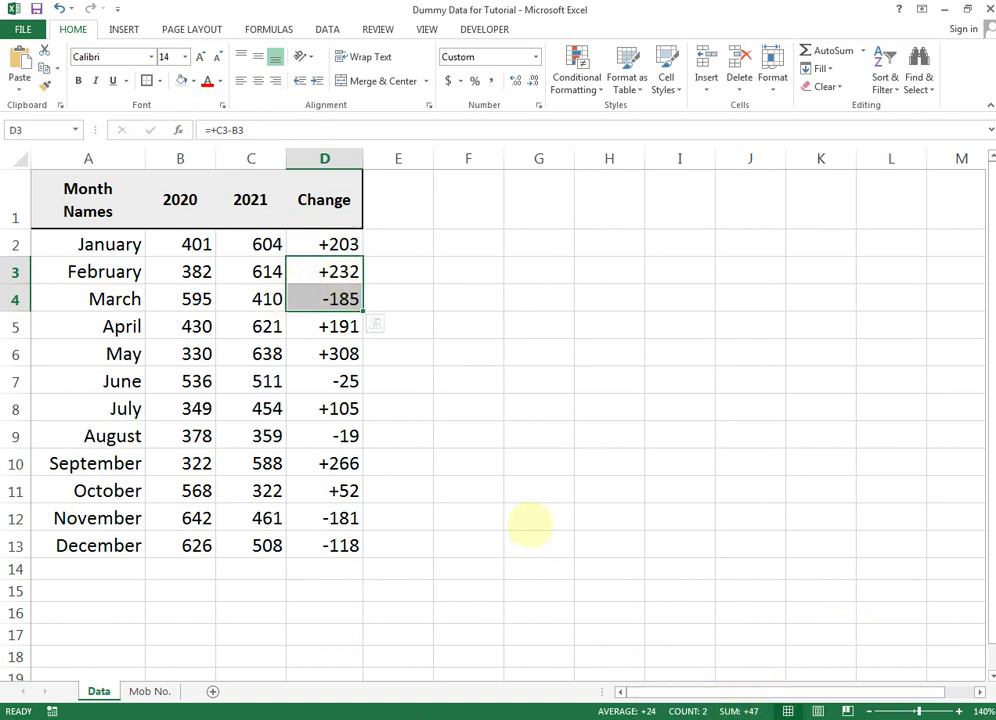
click(458, 460)
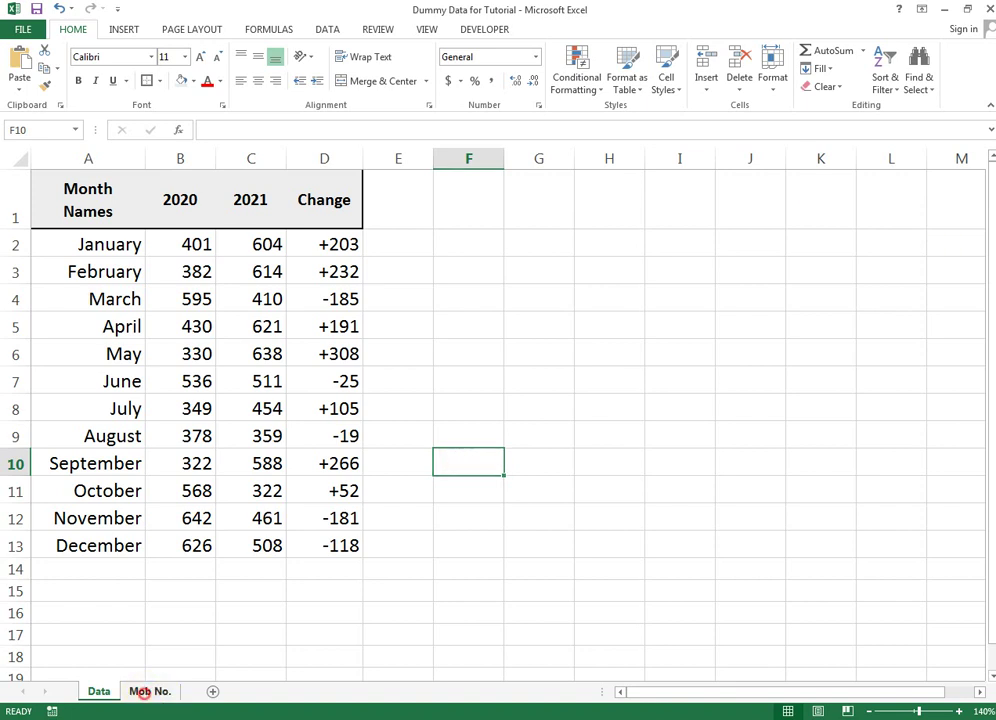
Step: On the Mob No. sheet, type a trial +91-9898 entry in an empty cell beside the numbers
click(148, 691)
click(418, 267)
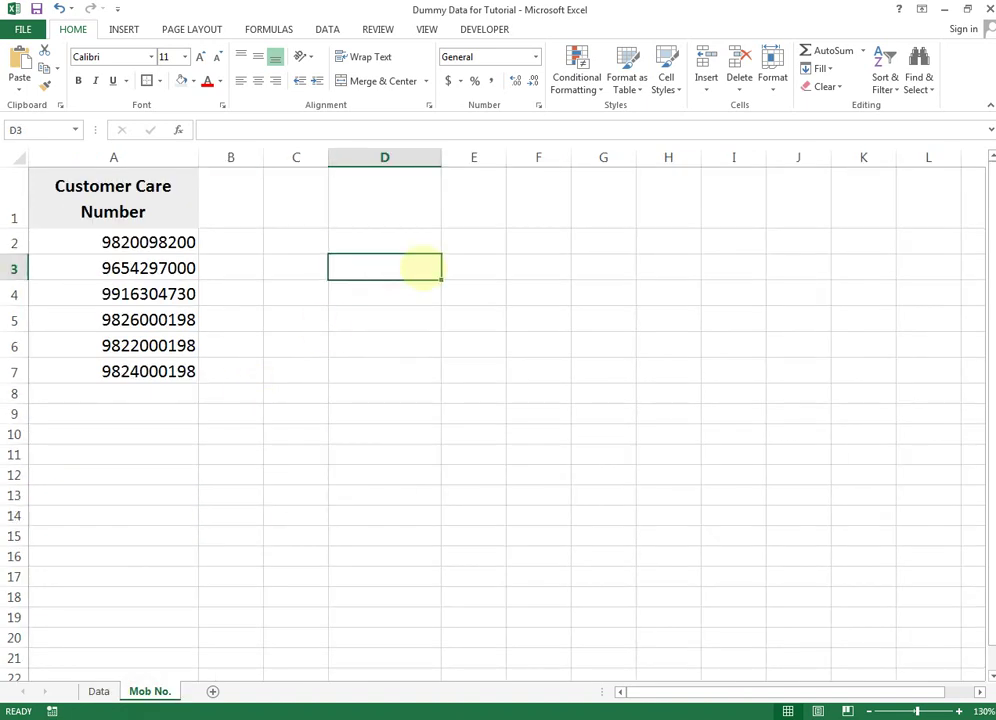
text(+91-9898)
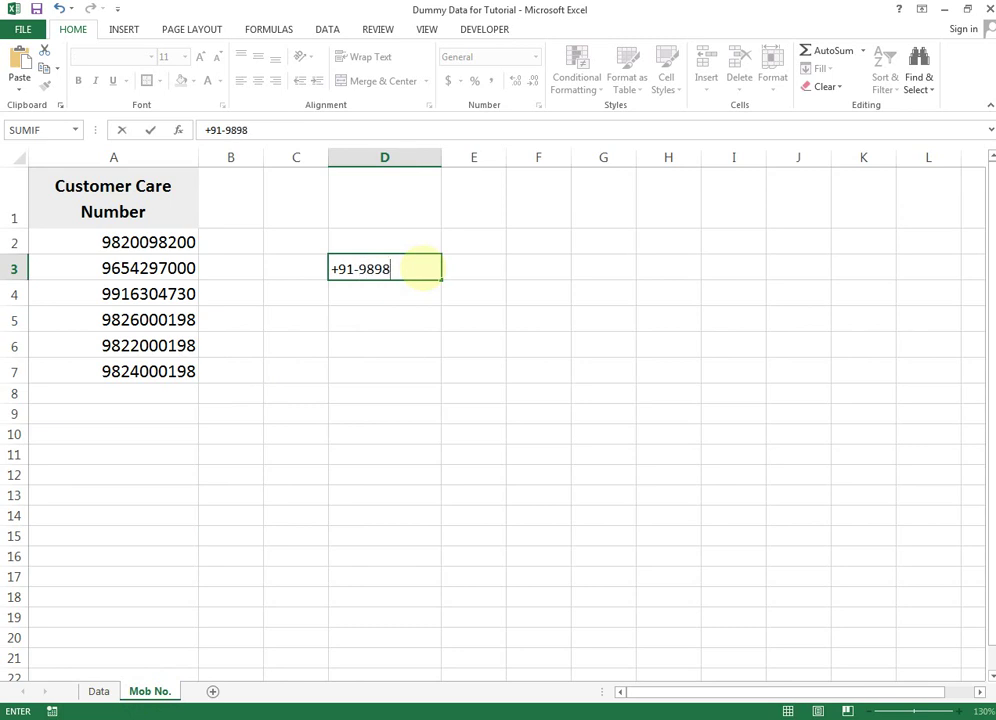
key(Return)
click(418, 267)
key(Delete)
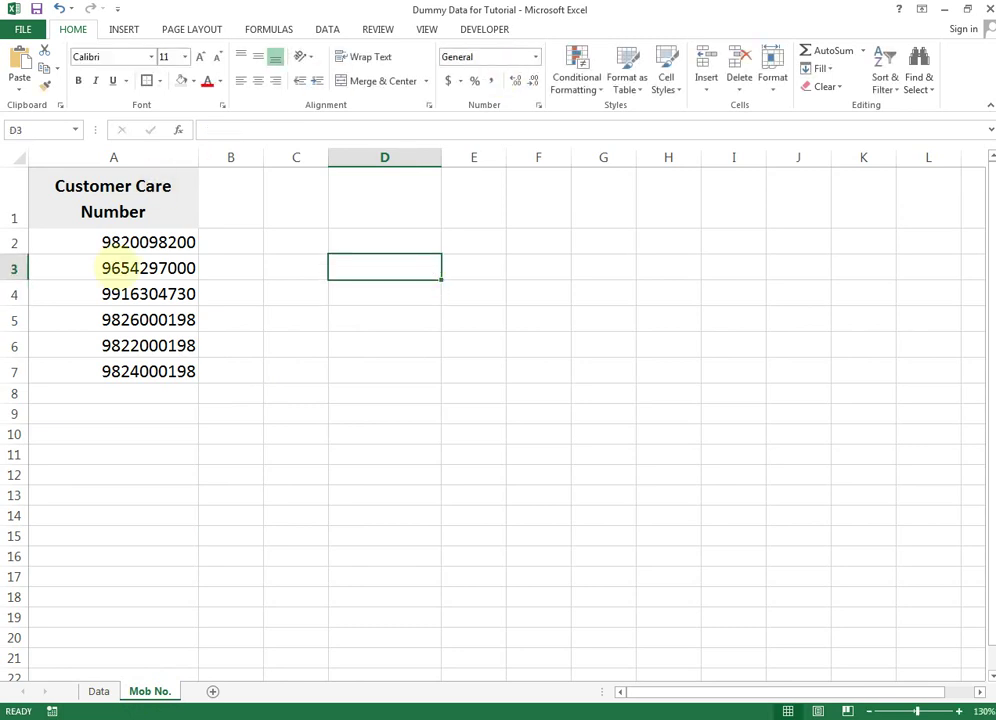
drag(118, 240, 140, 371)
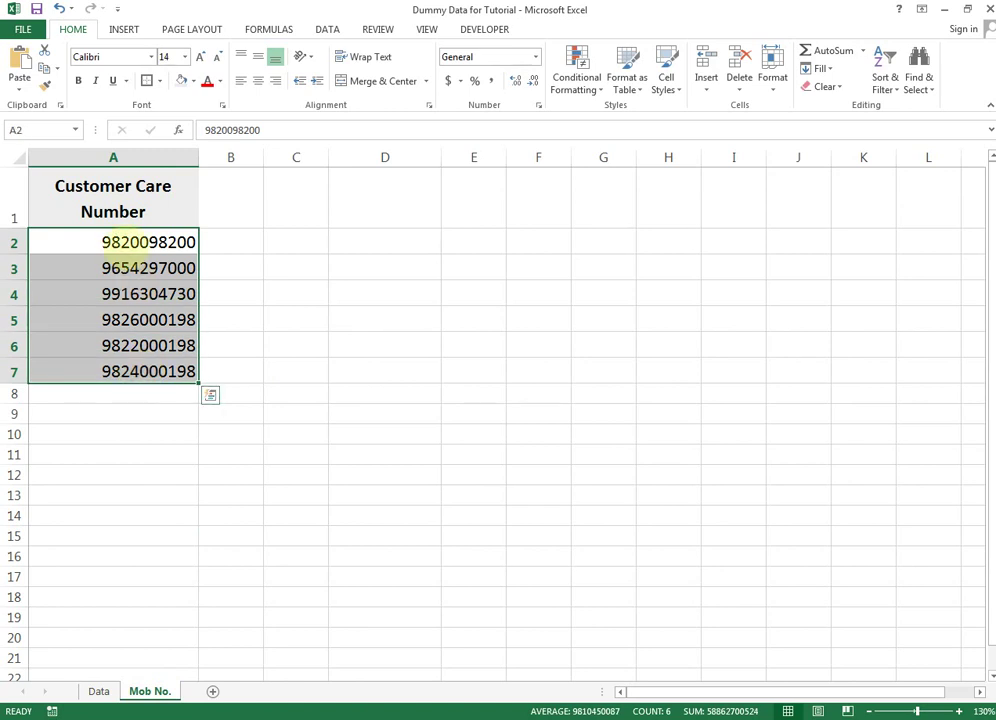
click(134, 242)
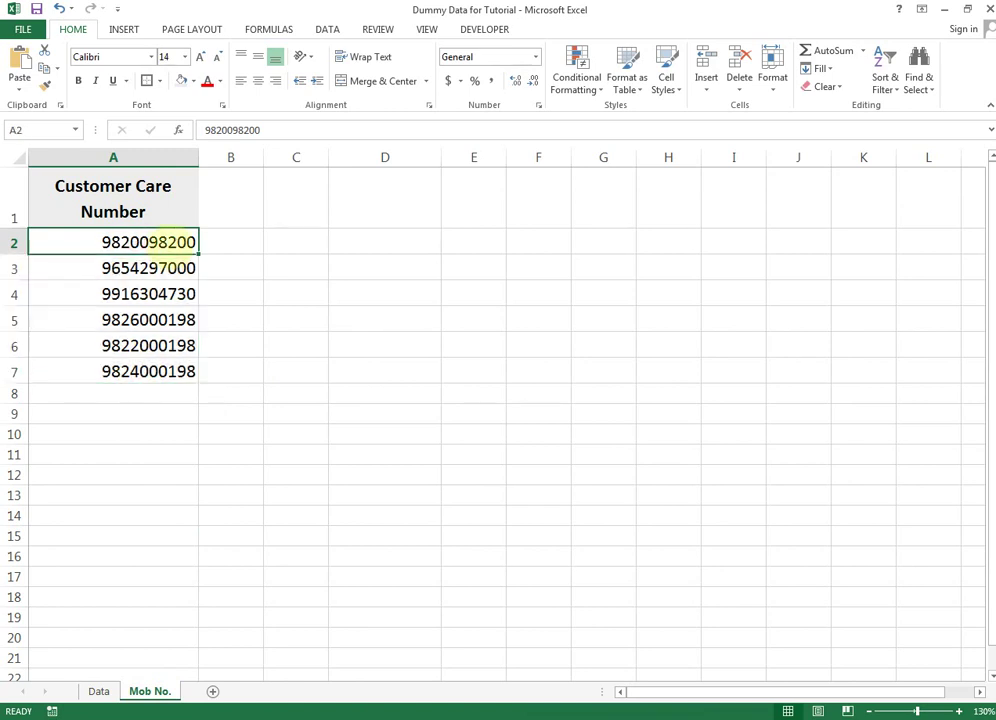
double_click(160, 242)
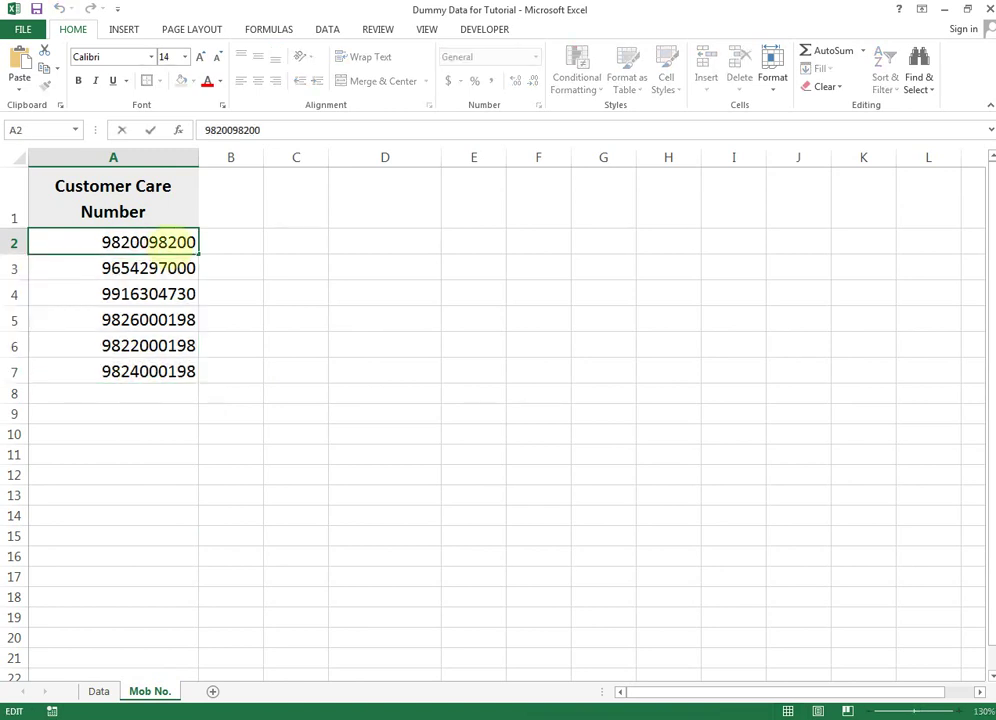
text(+91)
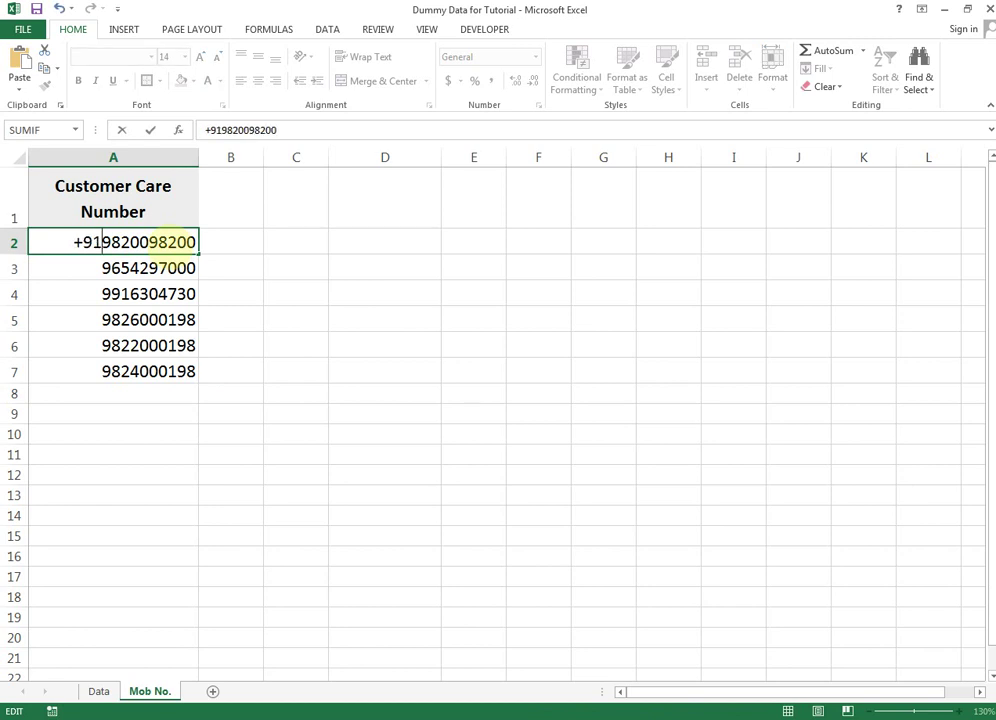
key(Return)
key(Up)
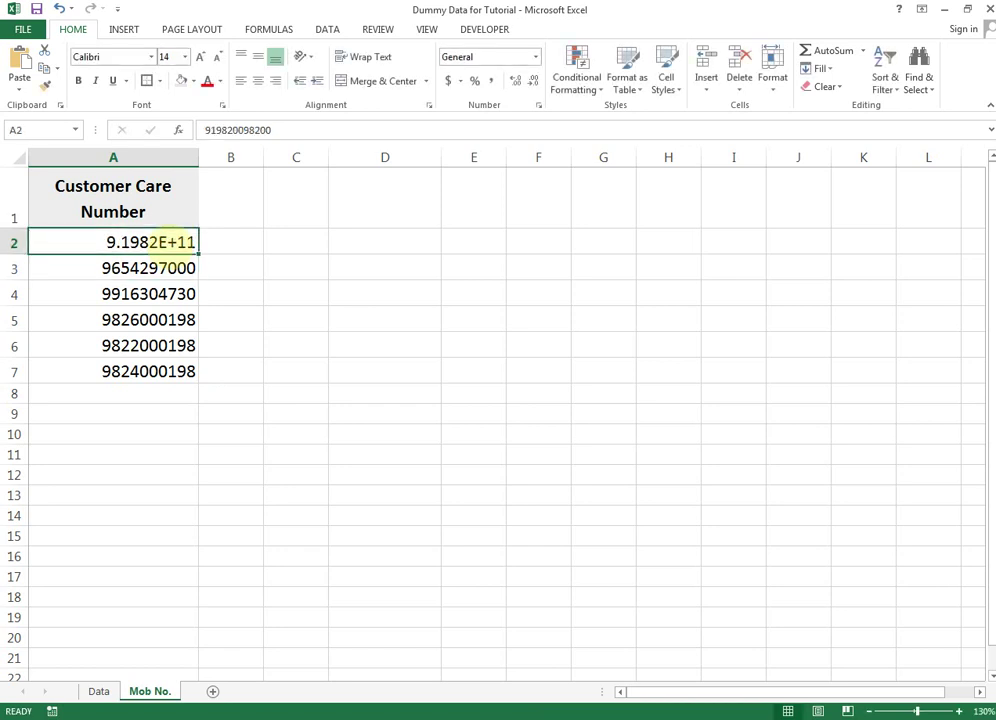
click(155, 319)
click(145, 241)
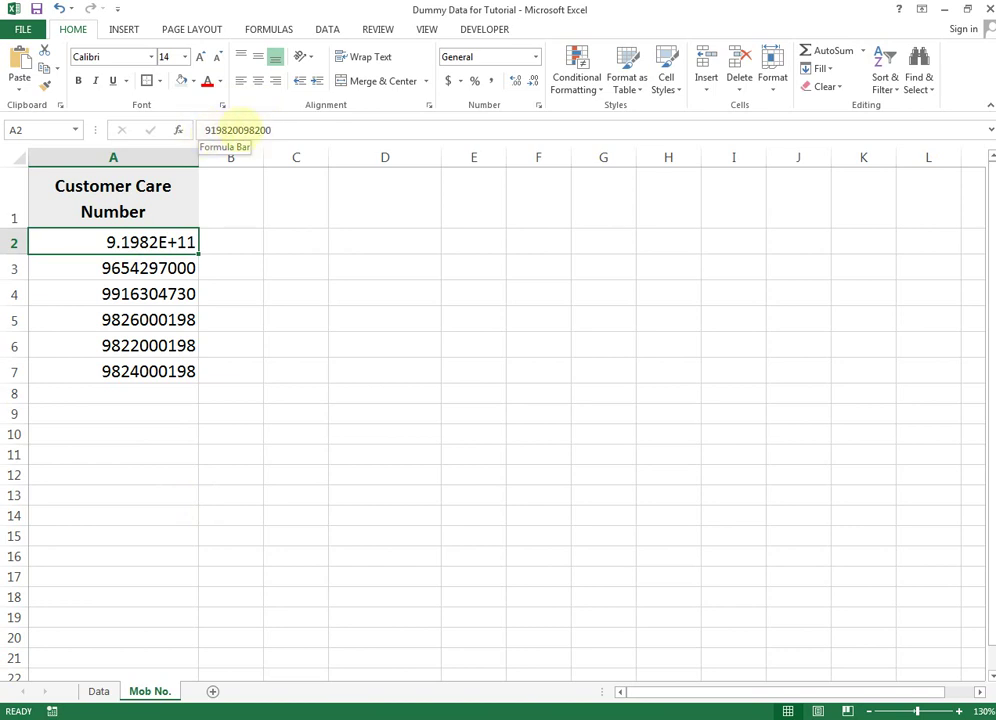
click(100, 294)
click(111, 244)
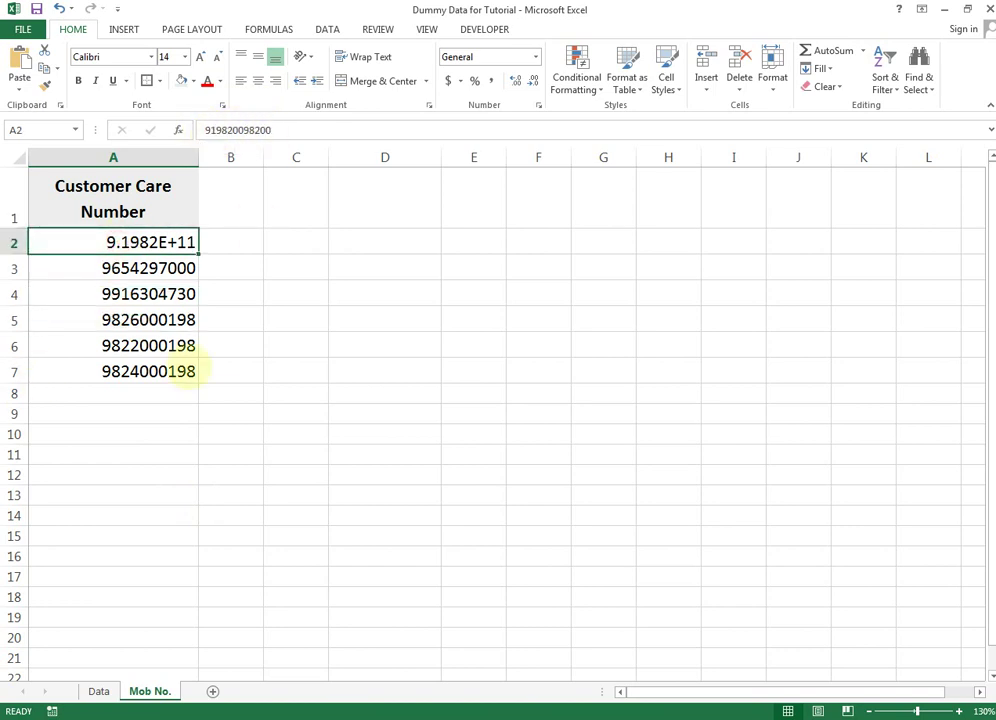
key(ctrl+z)
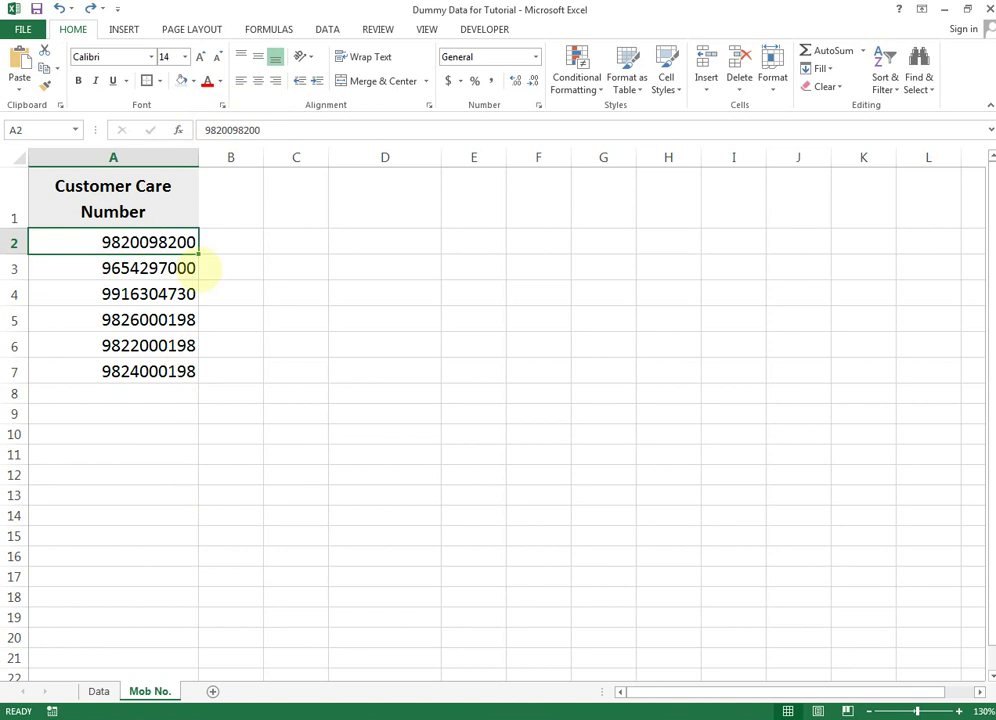
Step: Enter a trial +91-98 value in D2, then clear it
click(396, 243)
text(+91-98)
key(Return)
key(Up)
key(Delete)
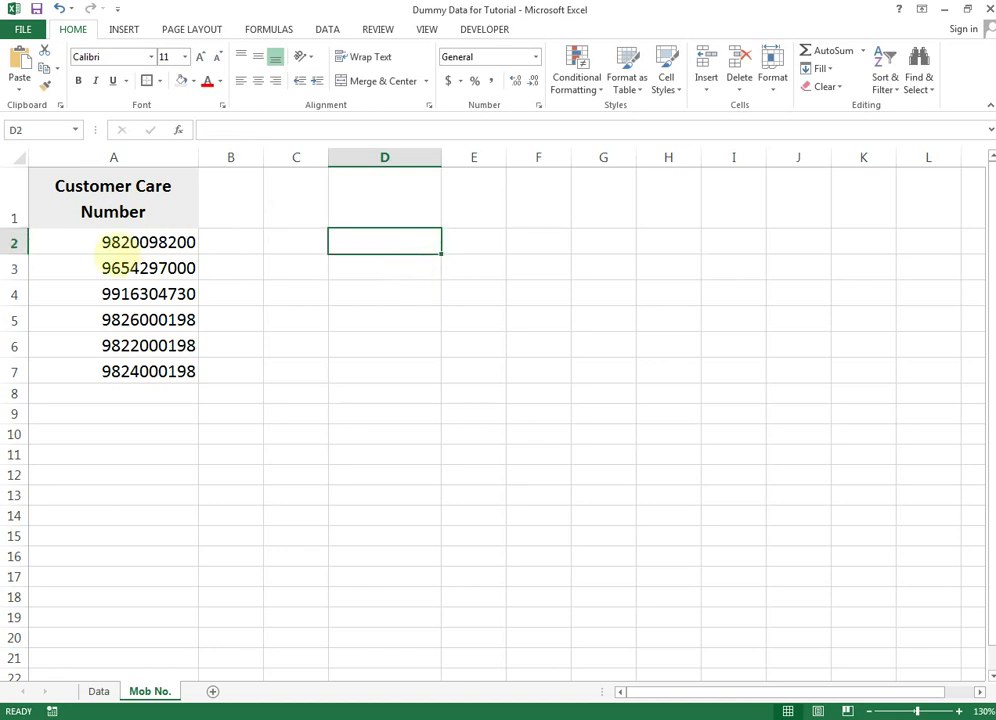
Step: Give the numbers in A2:A7 the custom format +910 to show a +91 prefix
drag(140, 242, 150, 375)
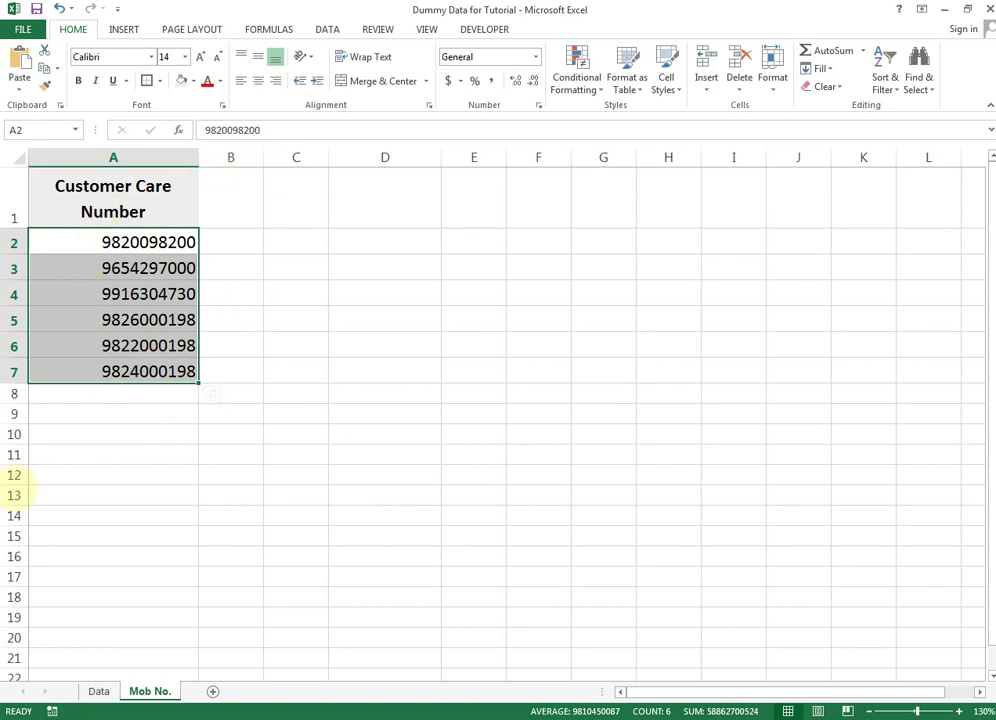
key(ctrl+1)
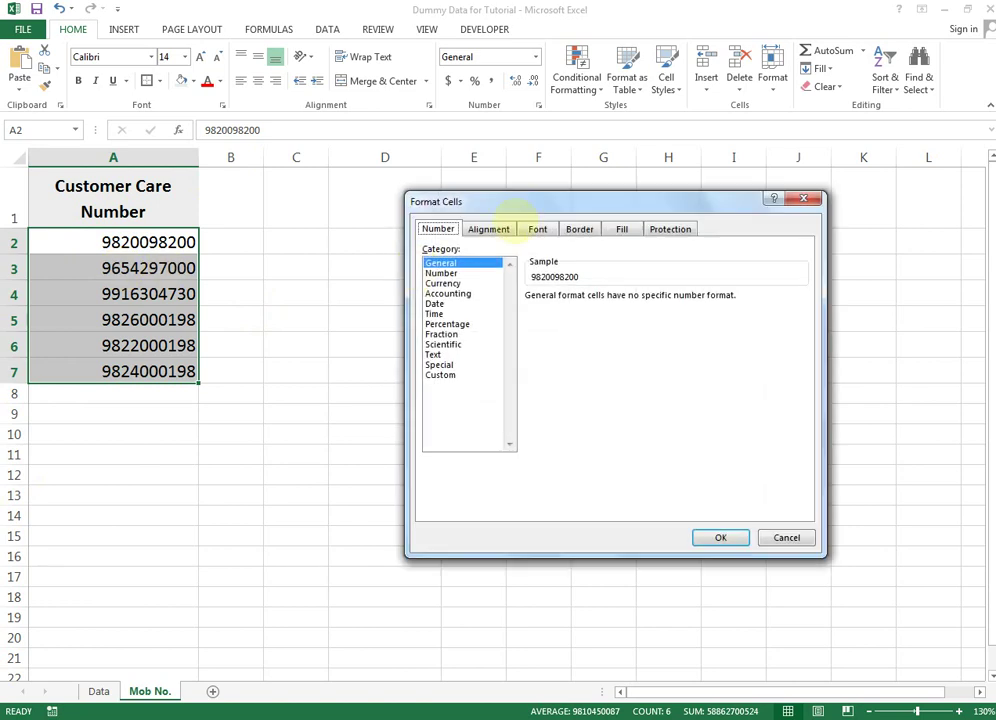
drag(518, 204, 373, 200)
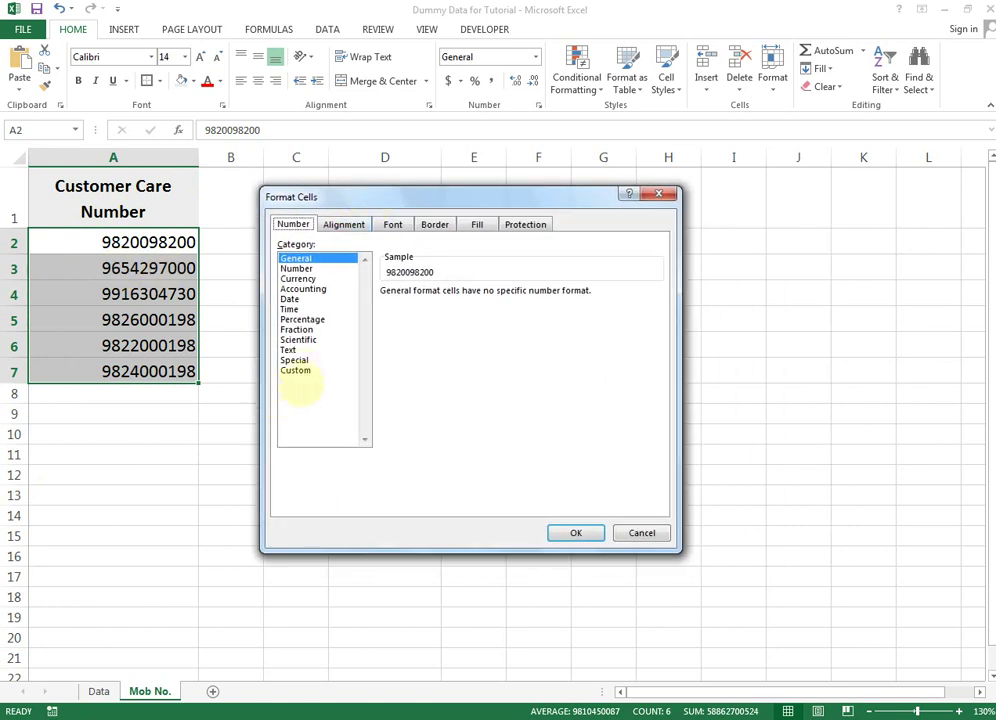
click(297, 371)
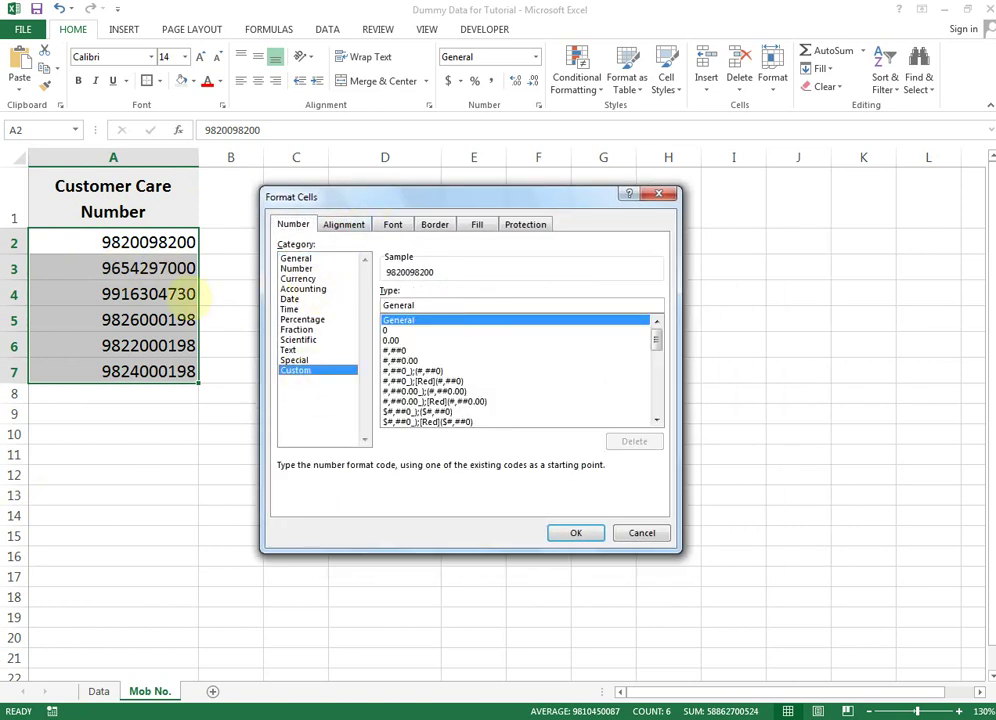
double_click(454, 305)
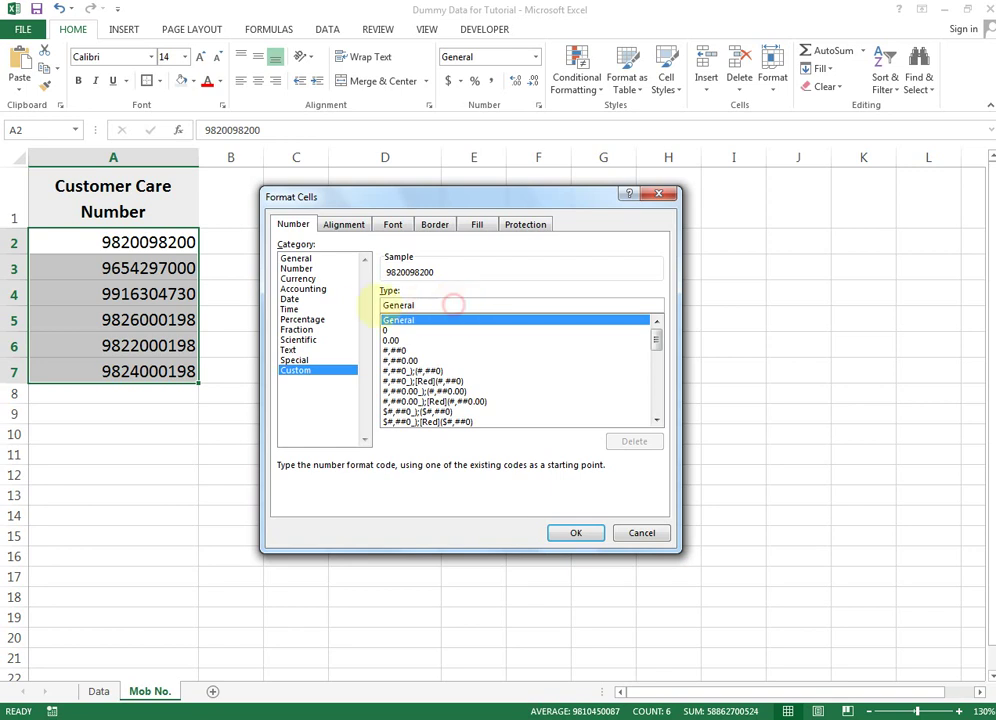
key(BackSpace)
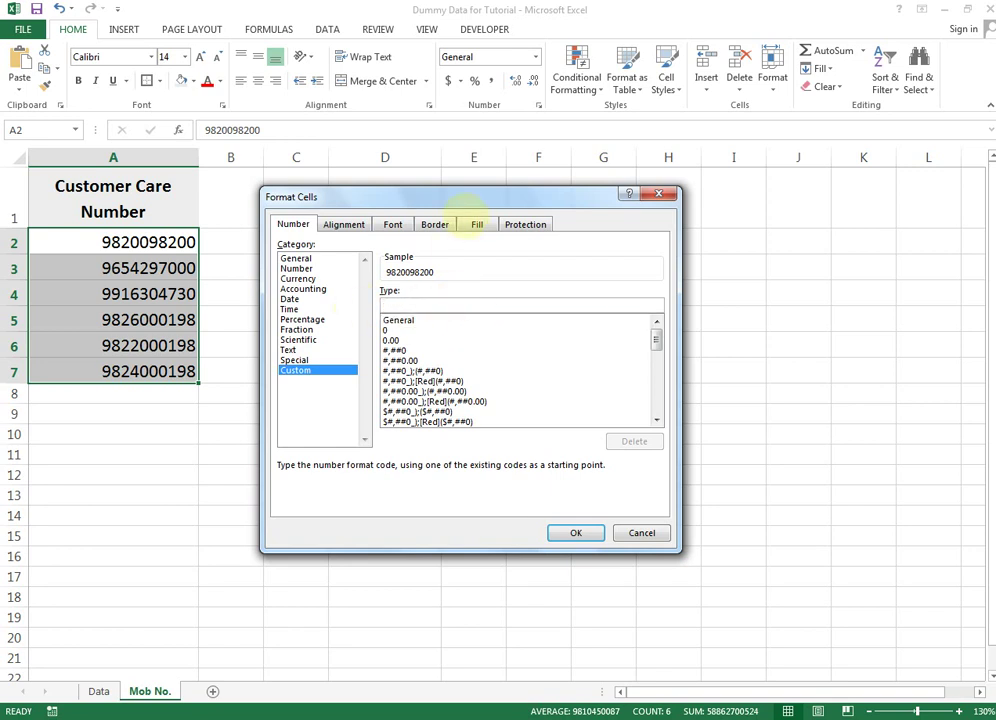
text(+91)
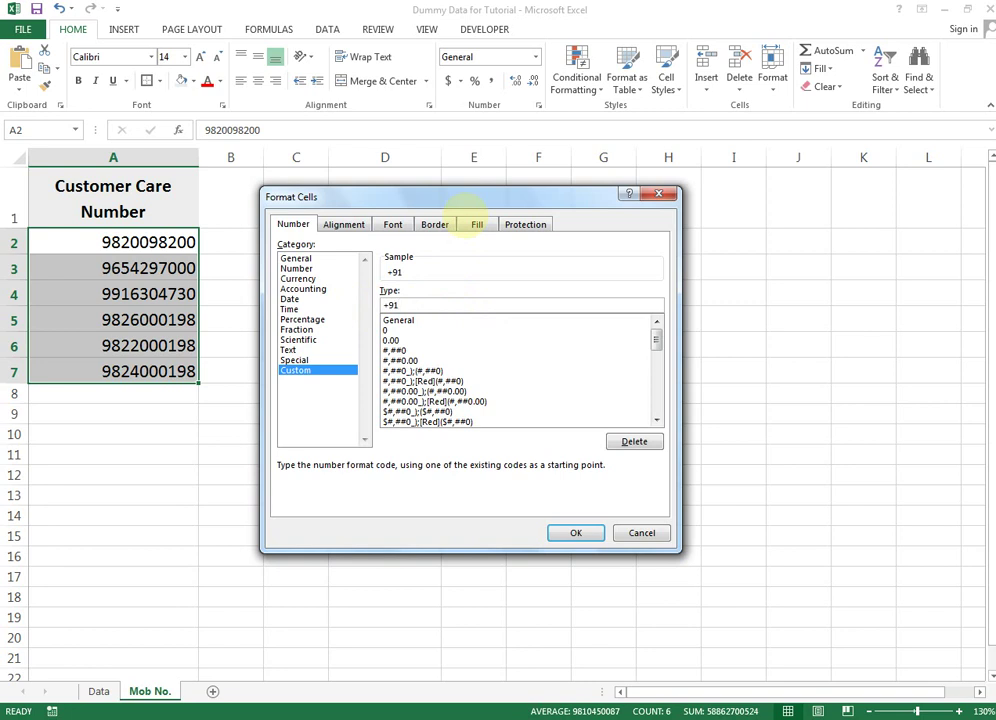
text(0)
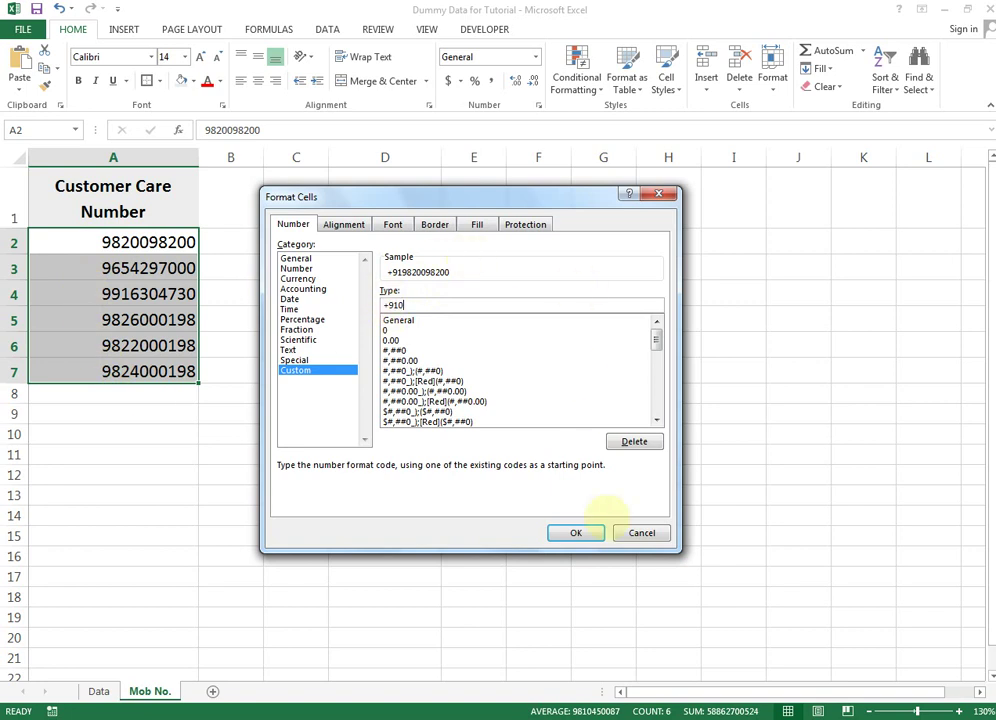
click(582, 533)
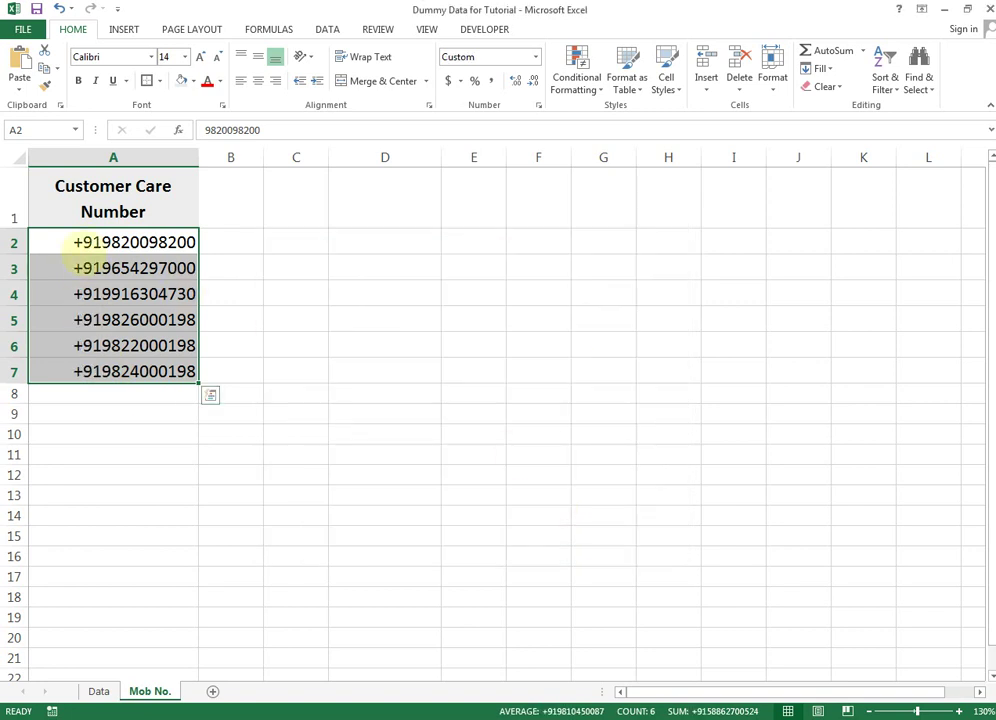
Step: Test typing +91-98 in D2, then delete the test entry
drag(88, 242, 88, 372)
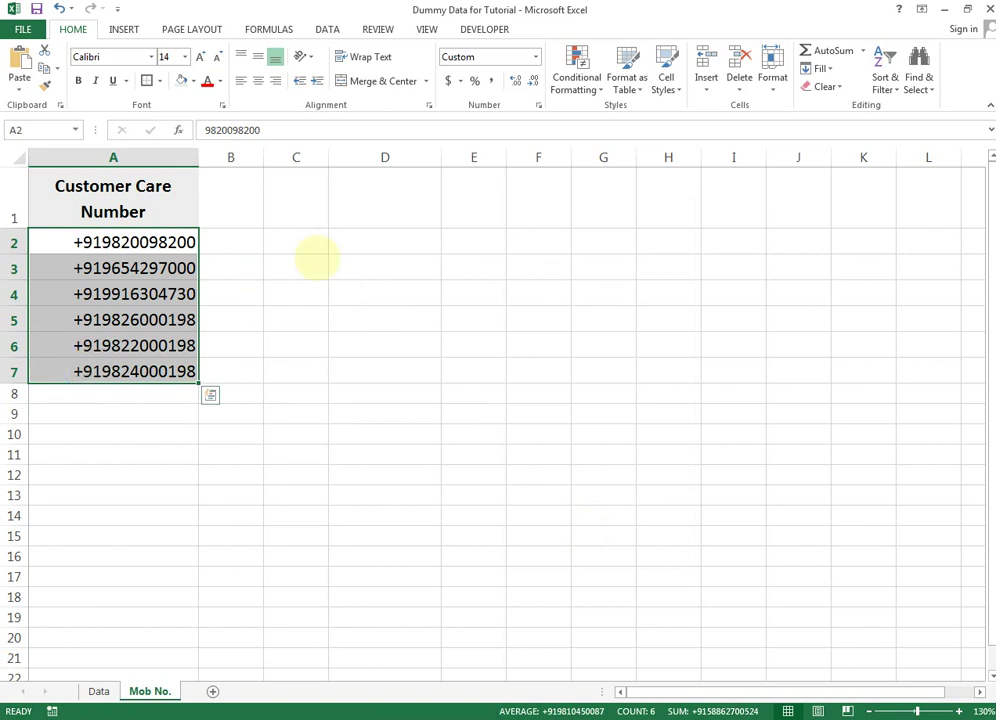
click(398, 240)
text(+9)
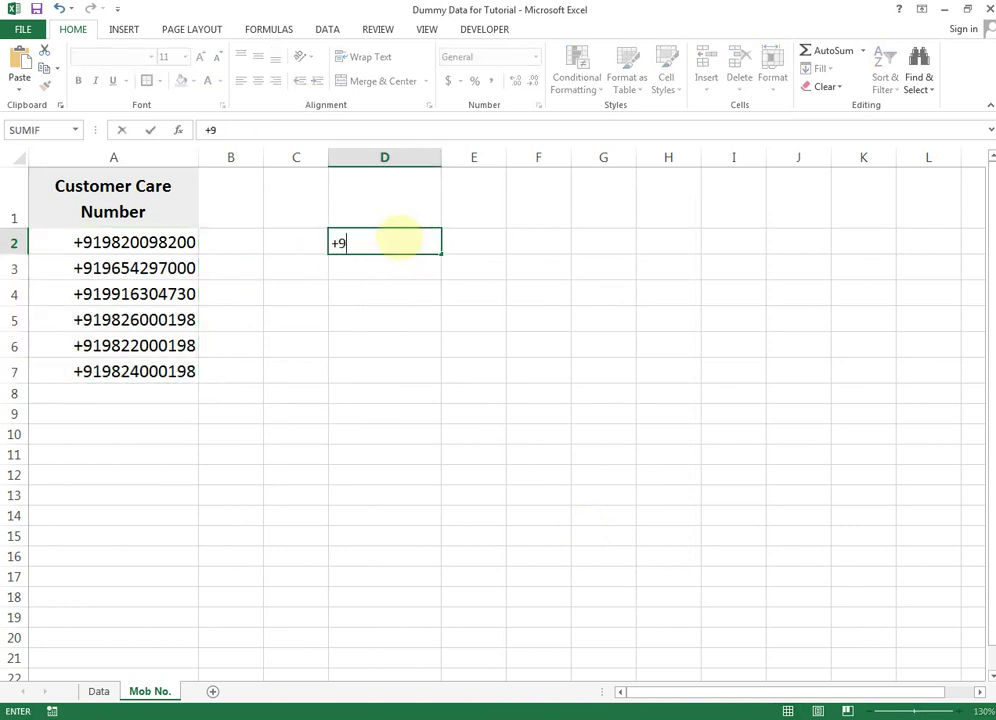
text(1-98698)
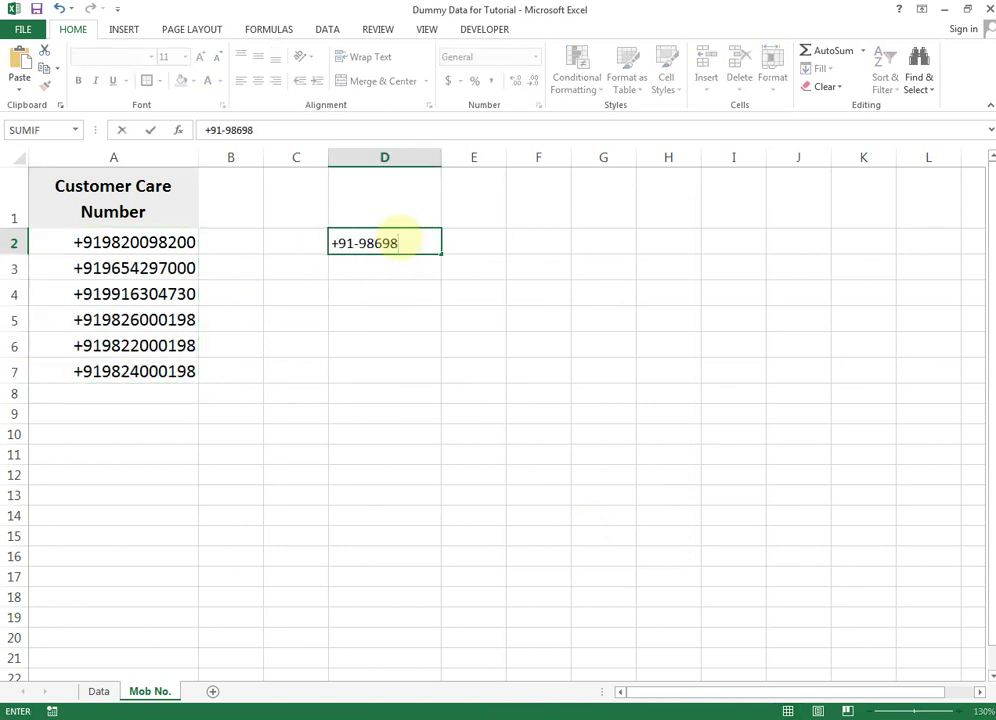
key(Return)
click(410, 242)
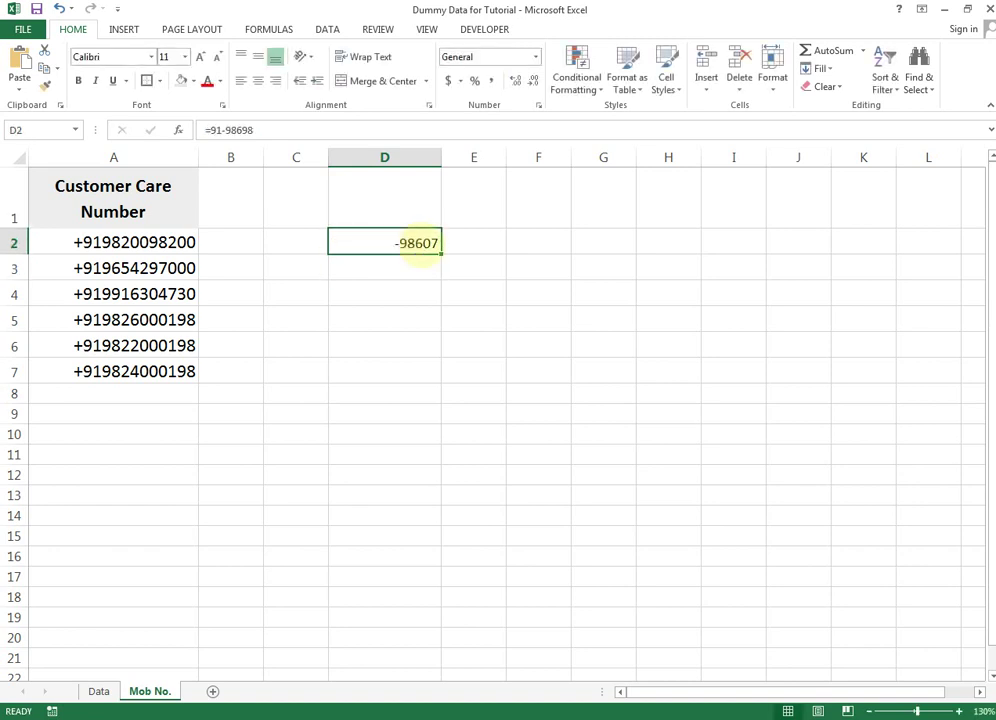
key(Delete)
drag(165, 242, 130, 375)
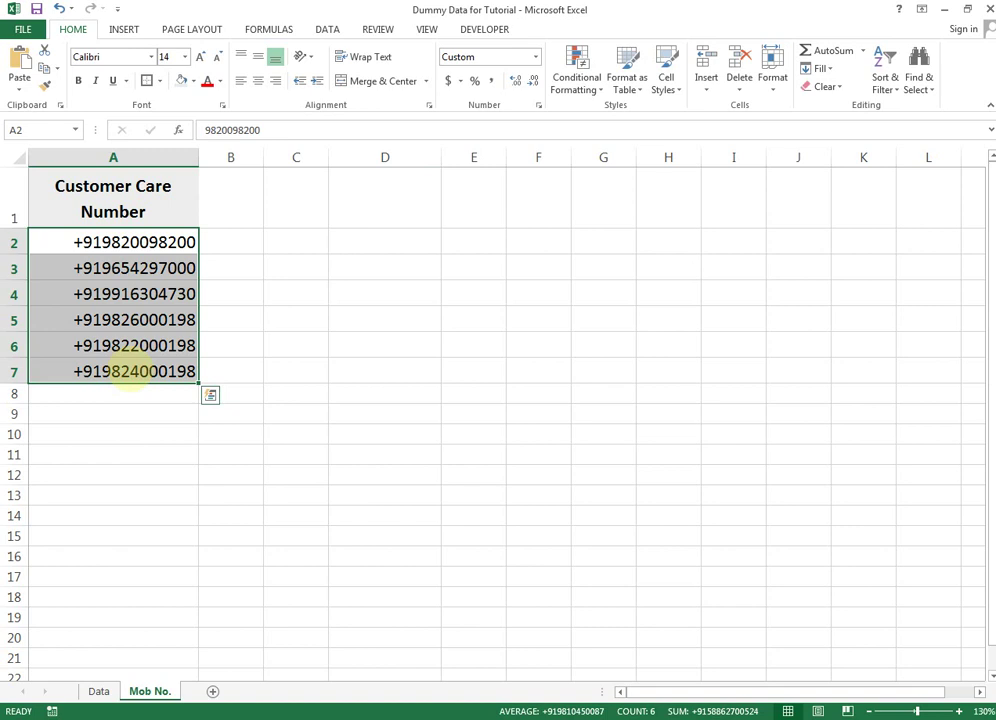
key(ctrl+1)
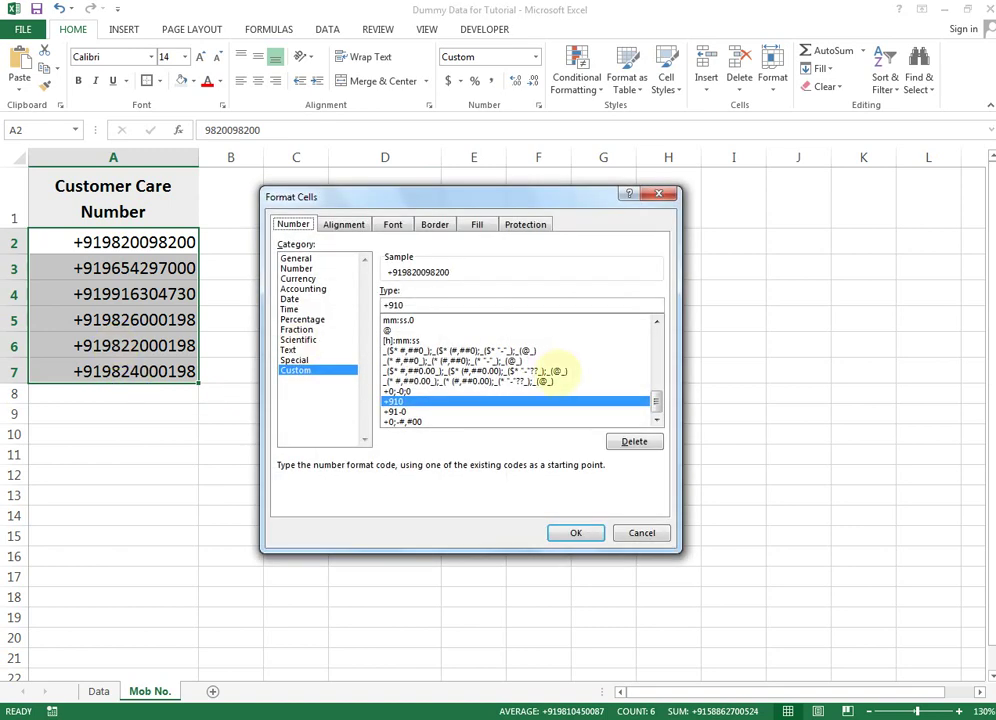
click(435, 304)
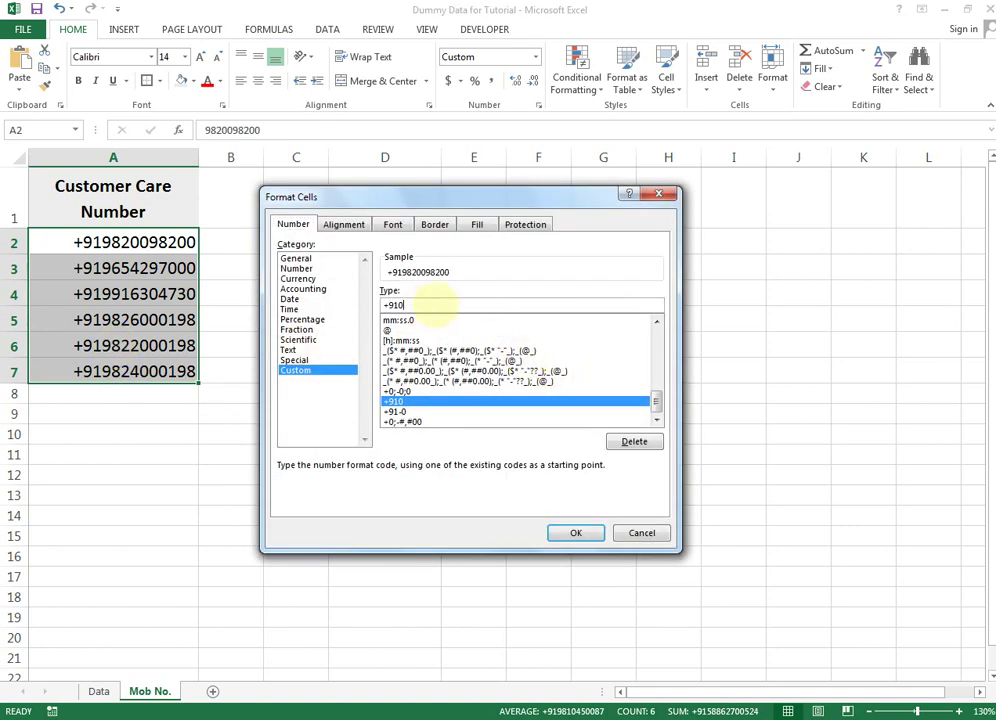
key(BackSpace)
text(-)
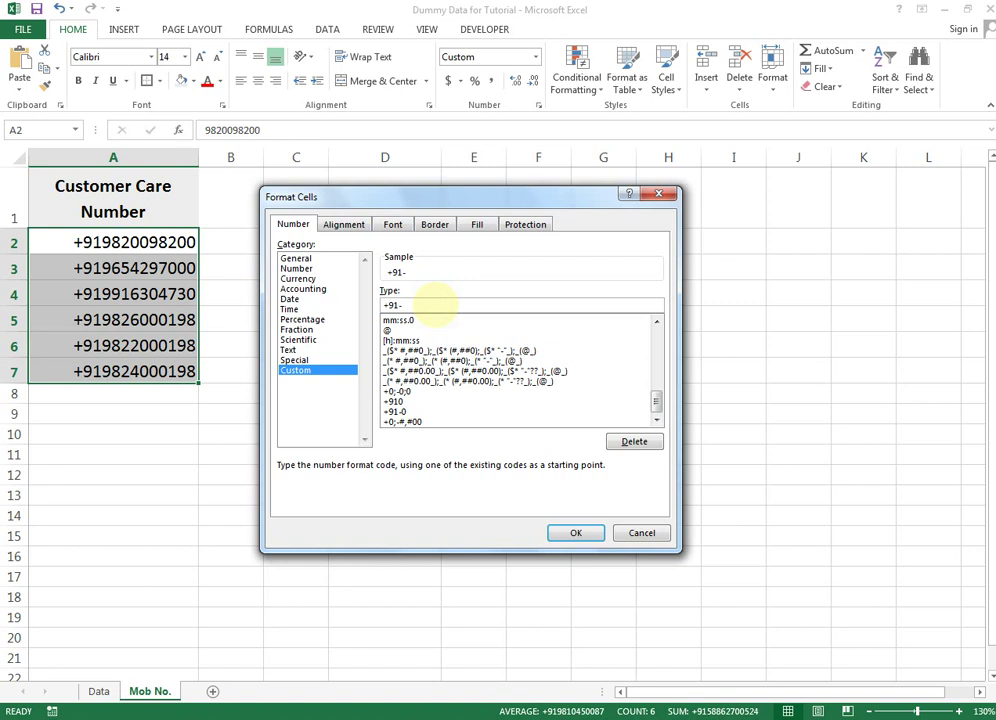
text(0)
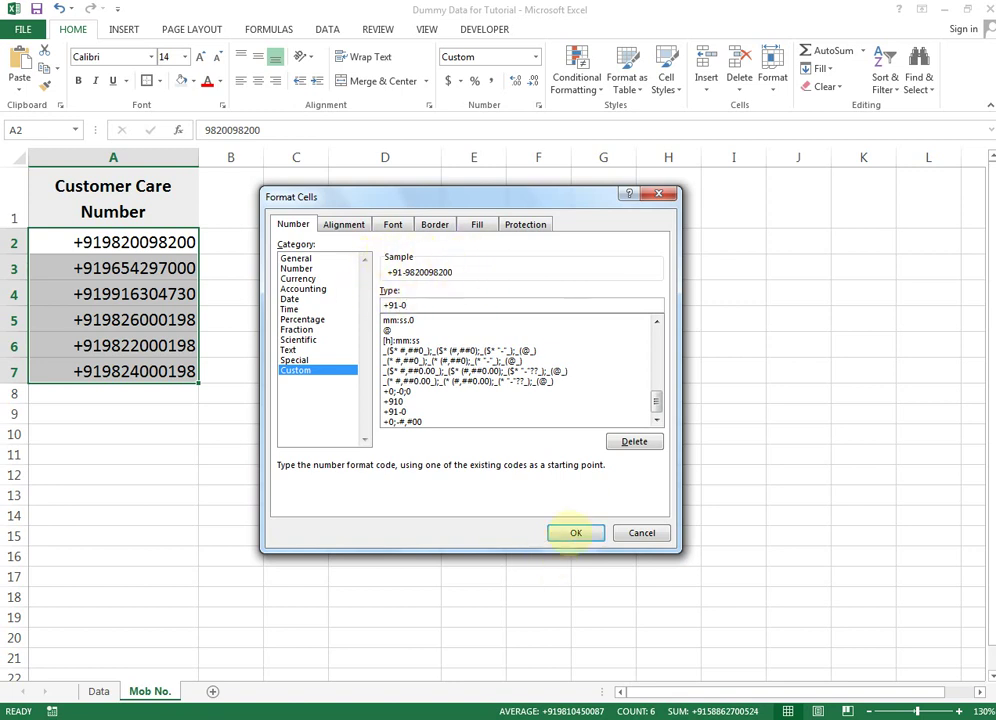
click(576, 532)
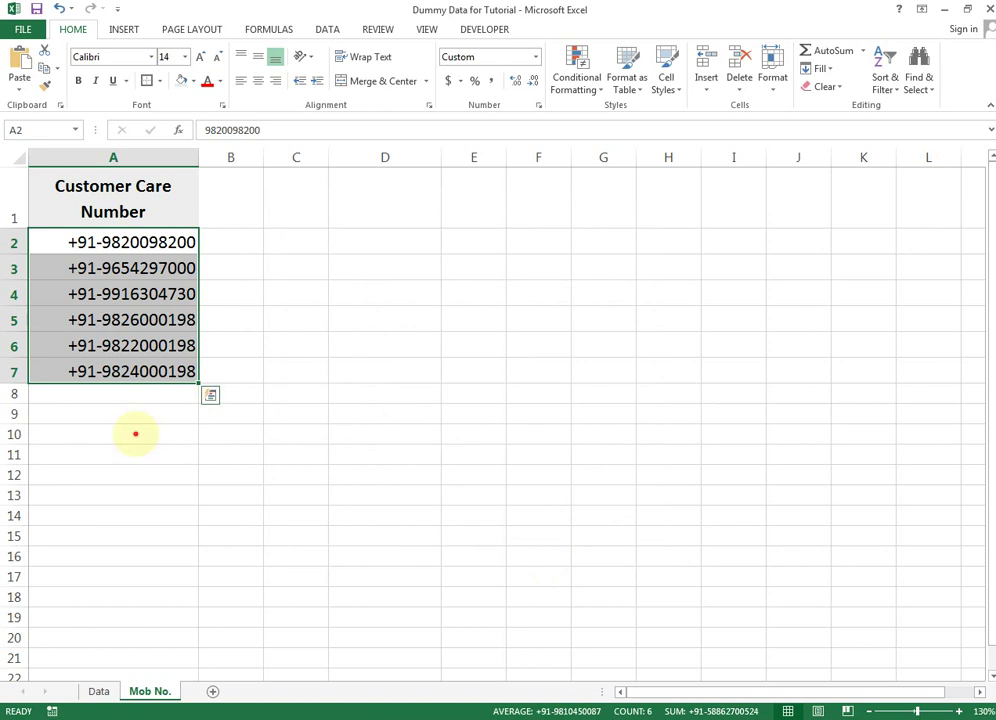
click(133, 433)
drag(89, 242, 95, 373)
key(ctrl+c)
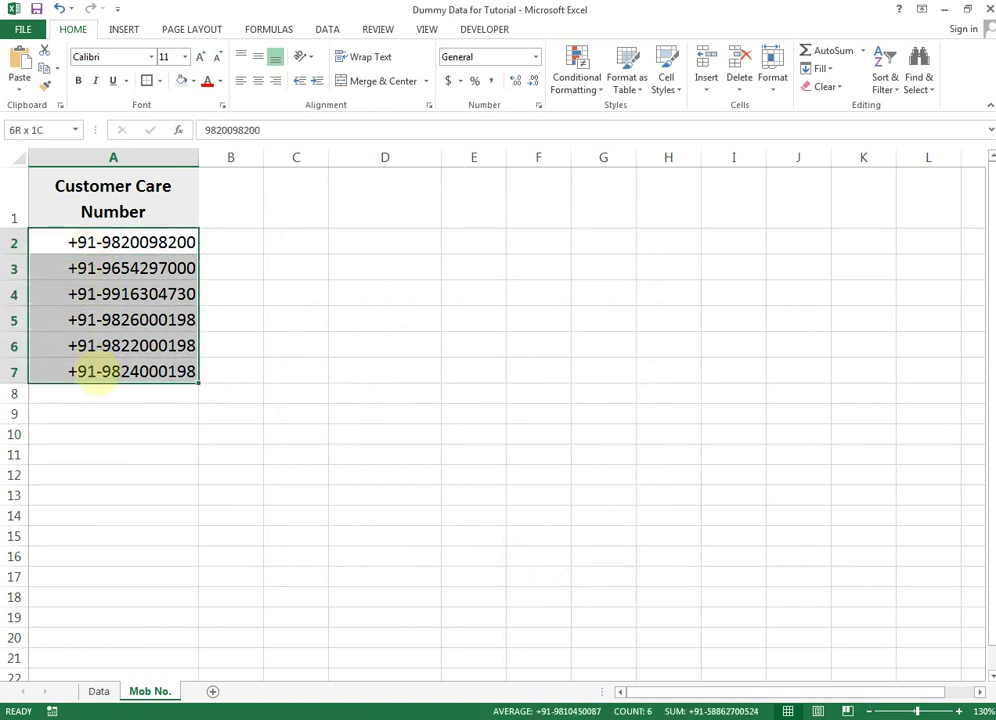
click(160, 242)
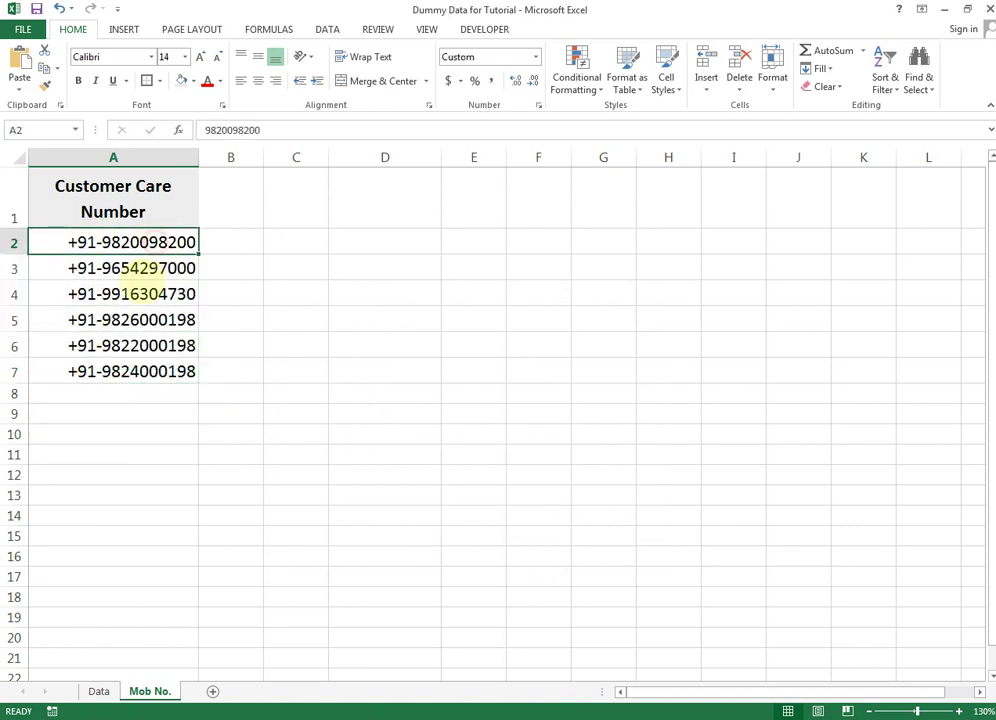
click(140, 296)
click(135, 319)
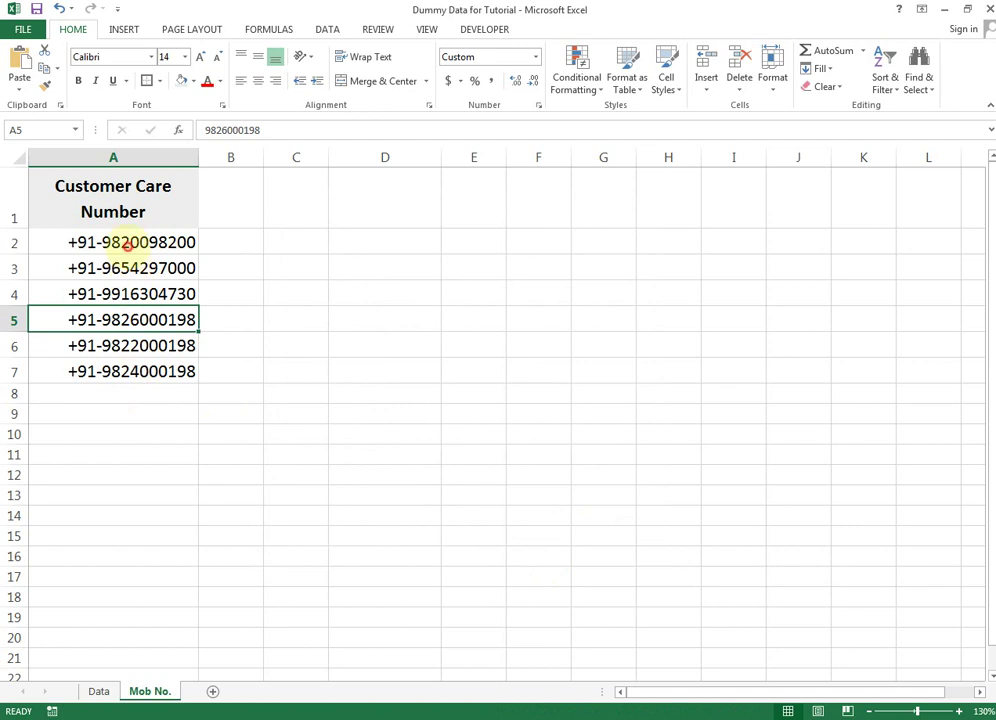
click(135, 268)
click(150, 292)
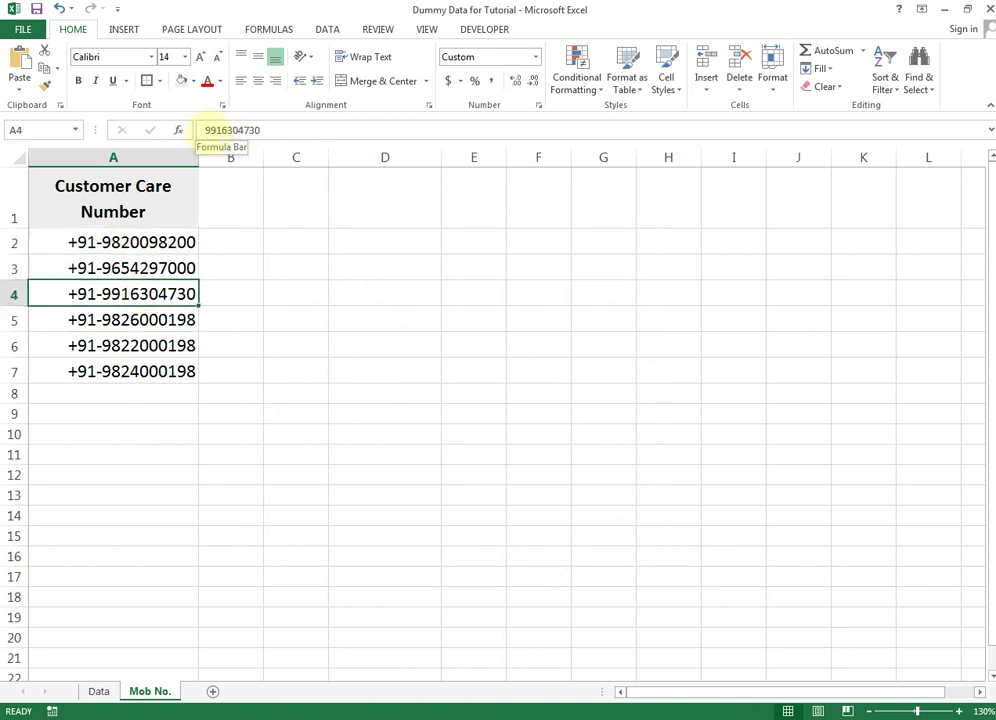
click(125, 313)
click(135, 375)
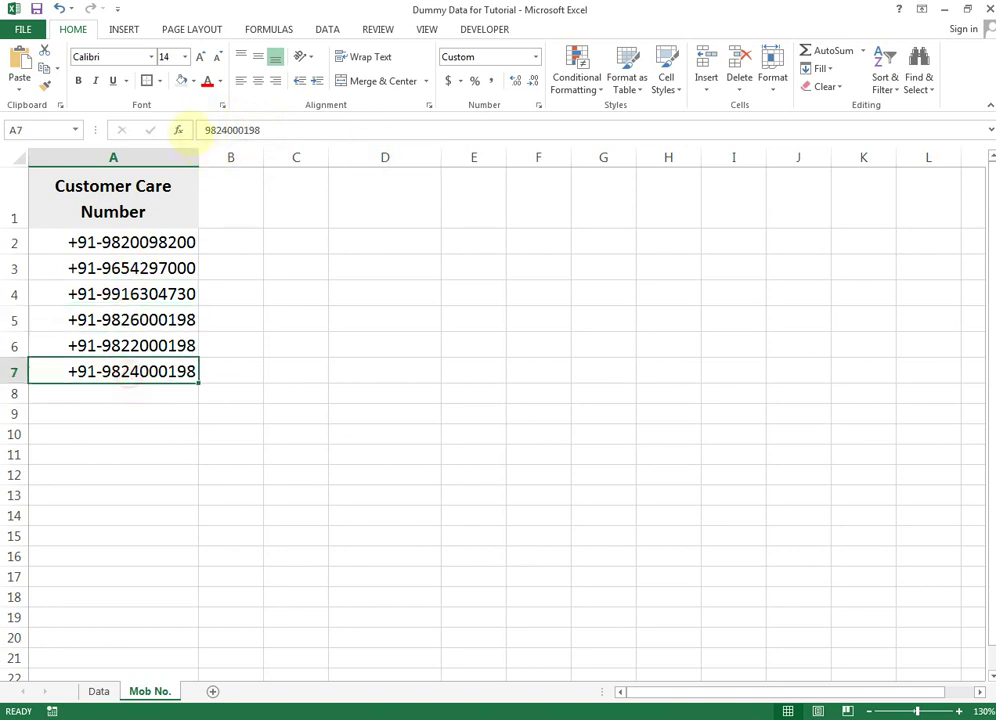
click(142, 241)
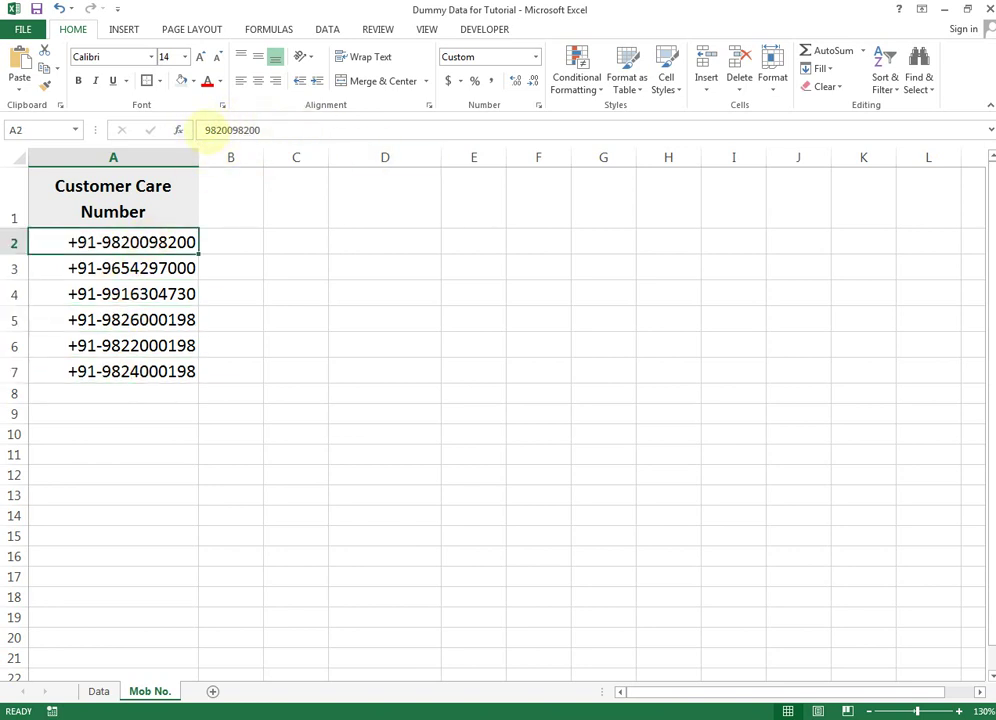
click(156, 268)
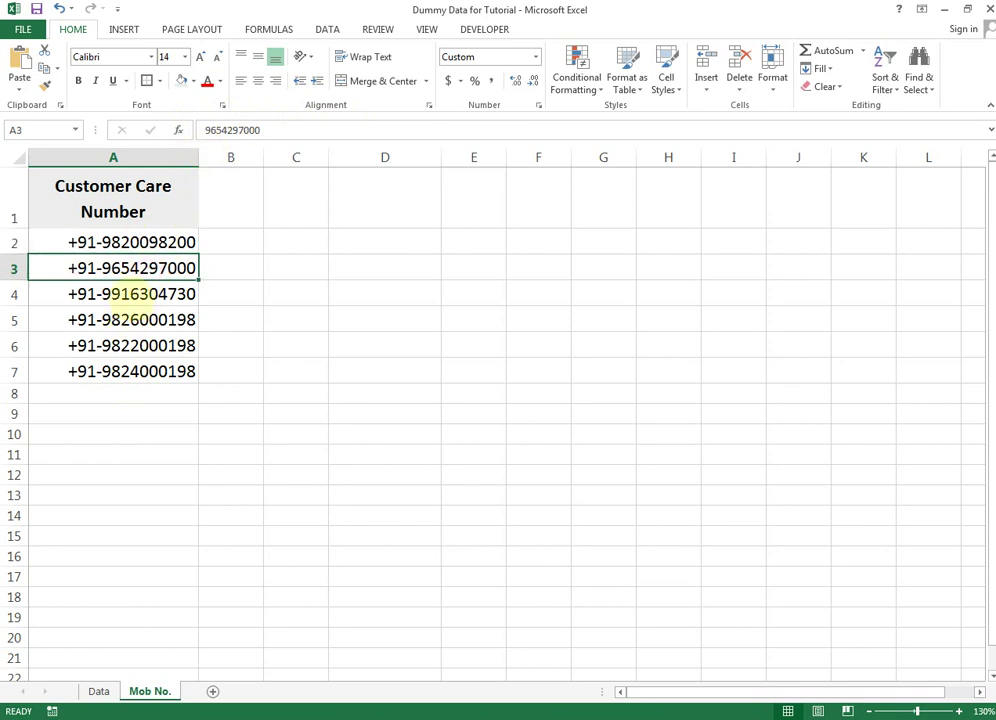
click(130, 294)
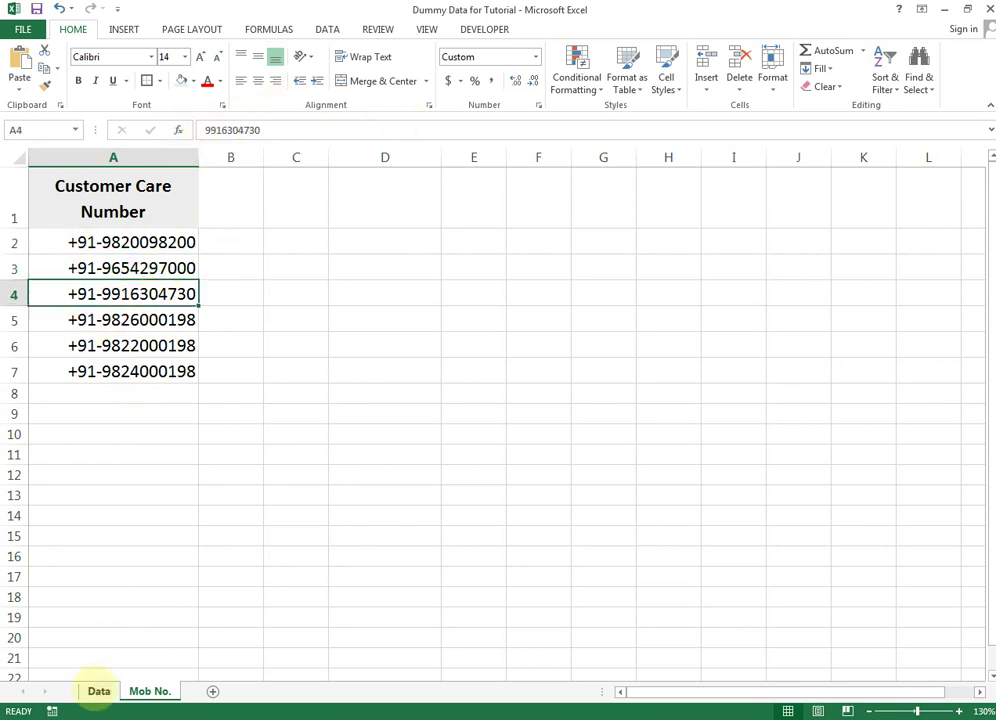
click(97, 690)
click(340, 326)
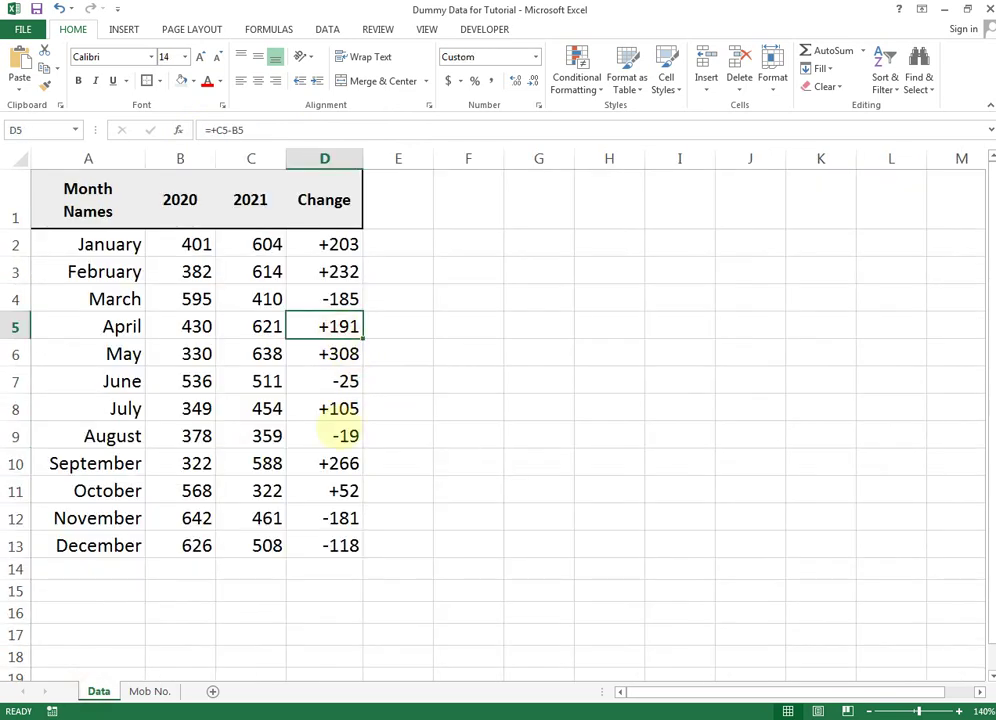
click(147, 690)
click(152, 345)
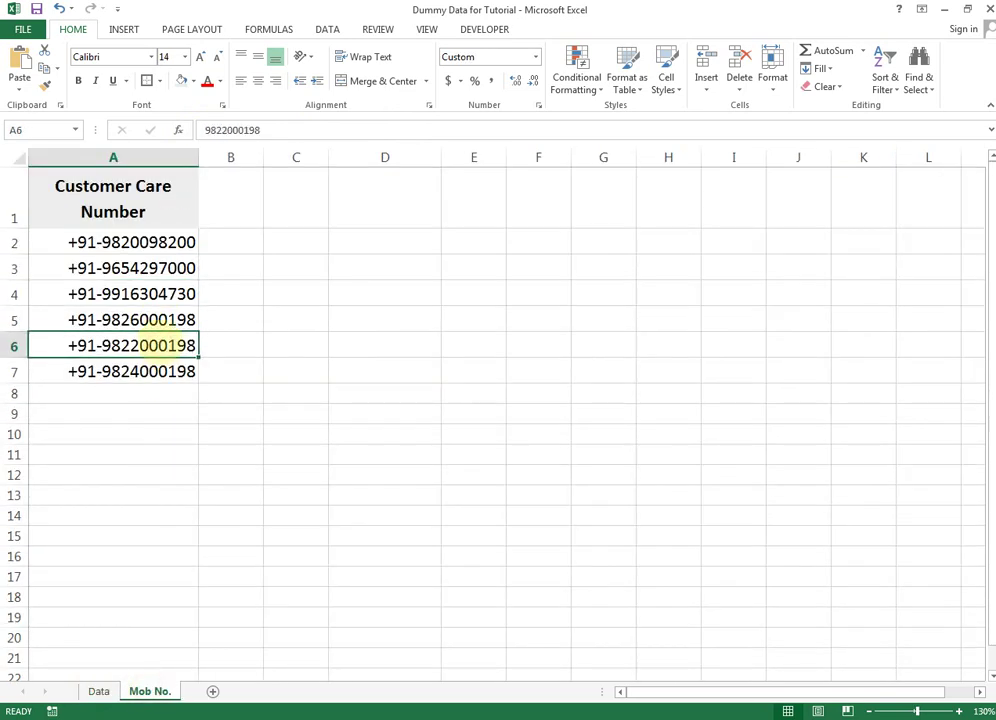
drag(89, 242, 90, 376)
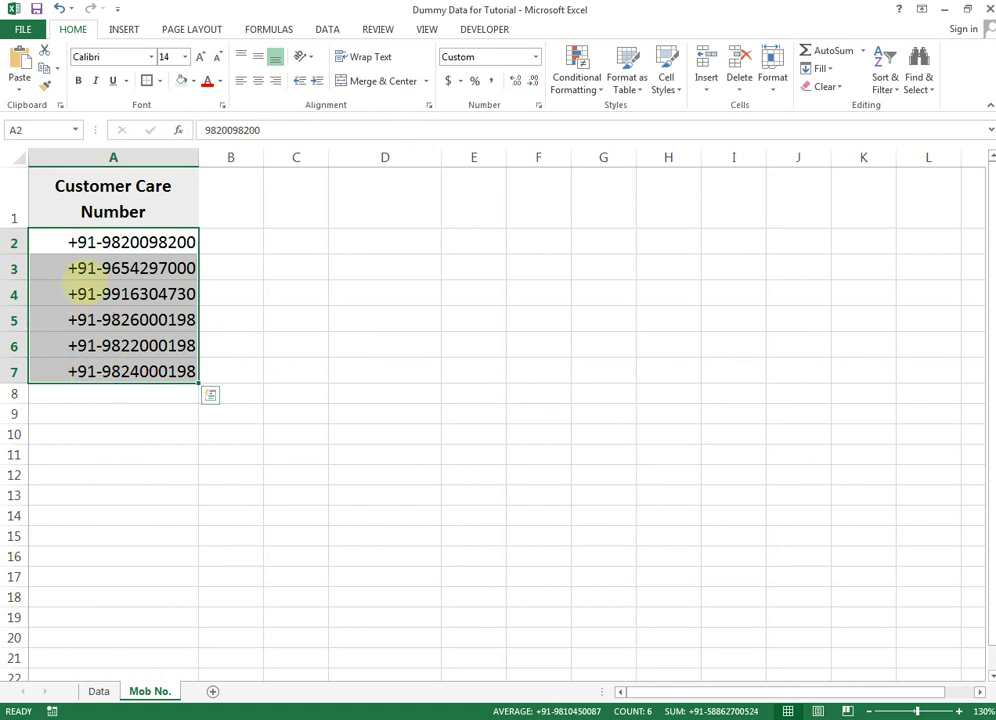
click(80, 290)
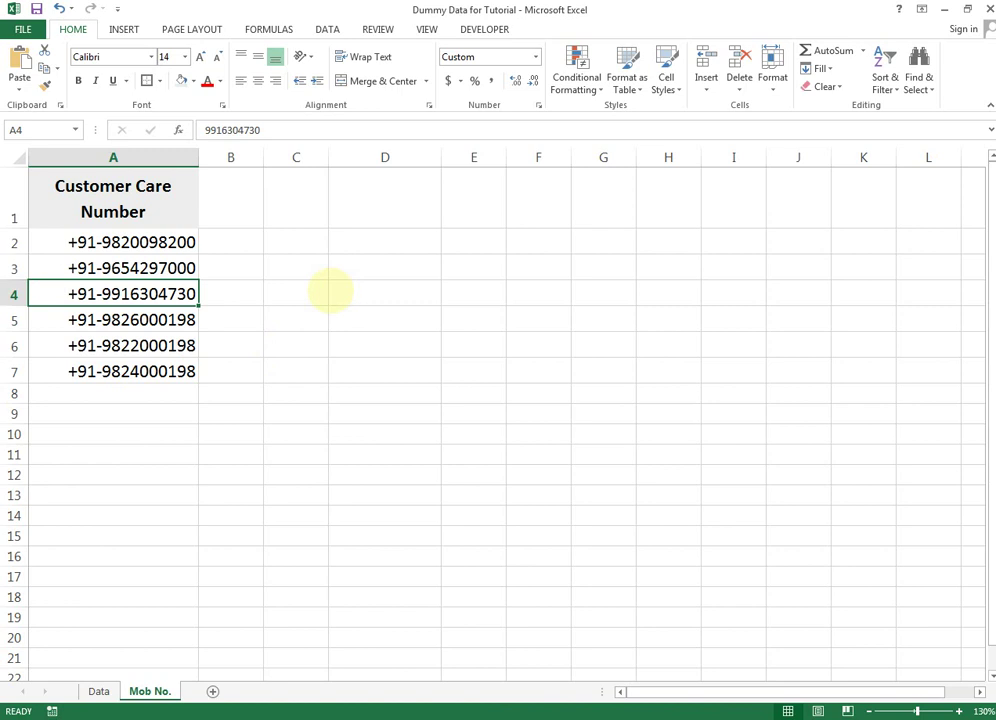
click(402, 293)
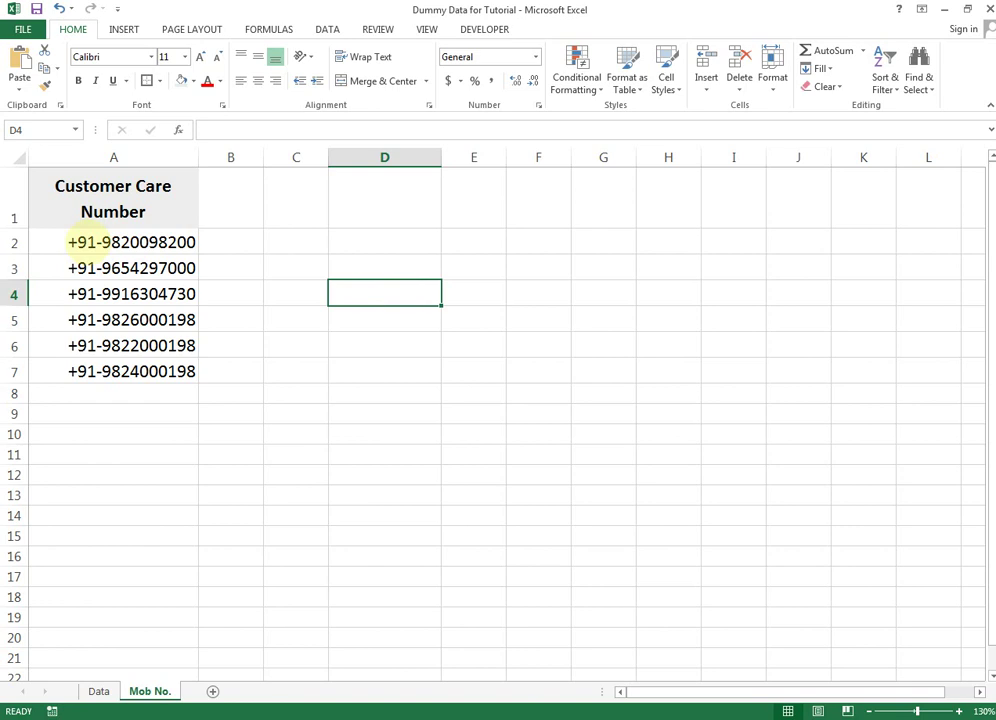
drag(82, 242, 87, 372)
key(ctrl+v)
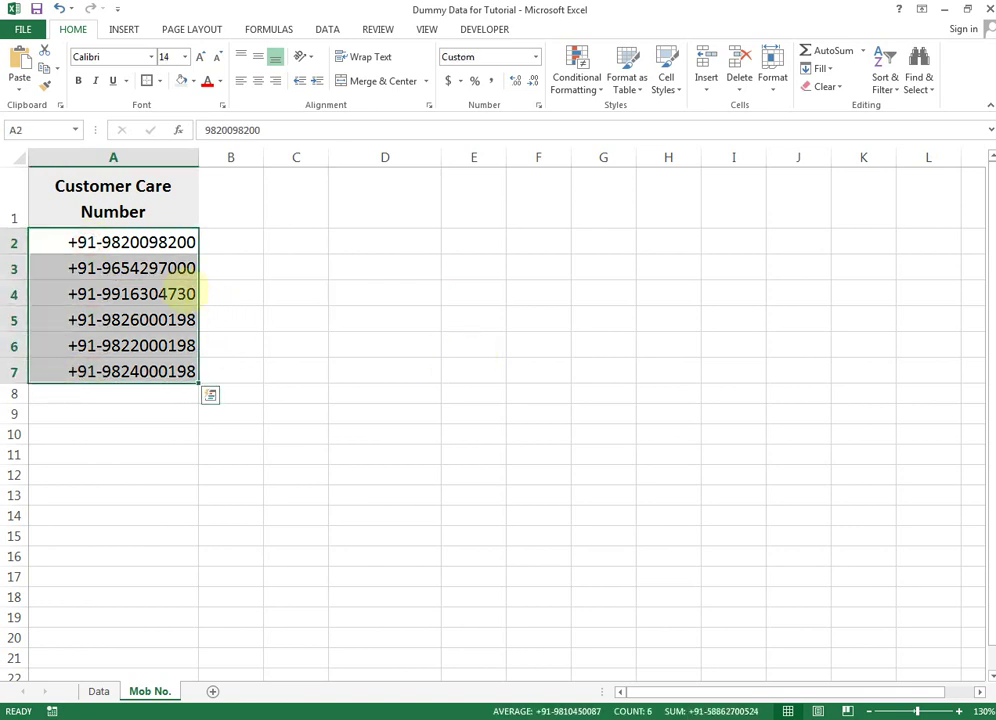
click(374, 276)
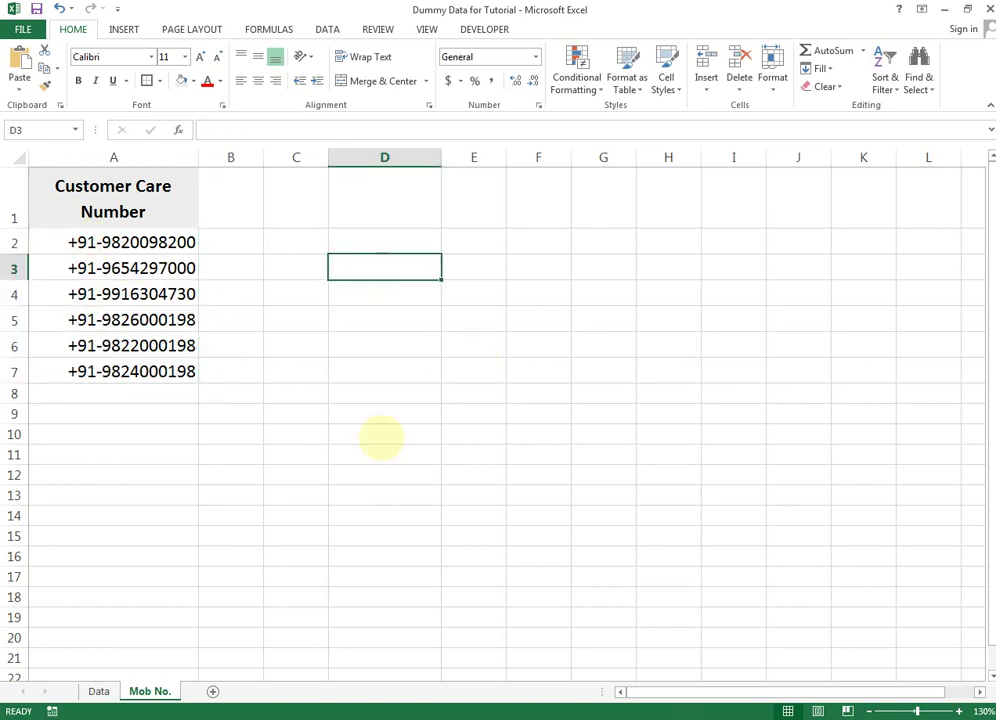